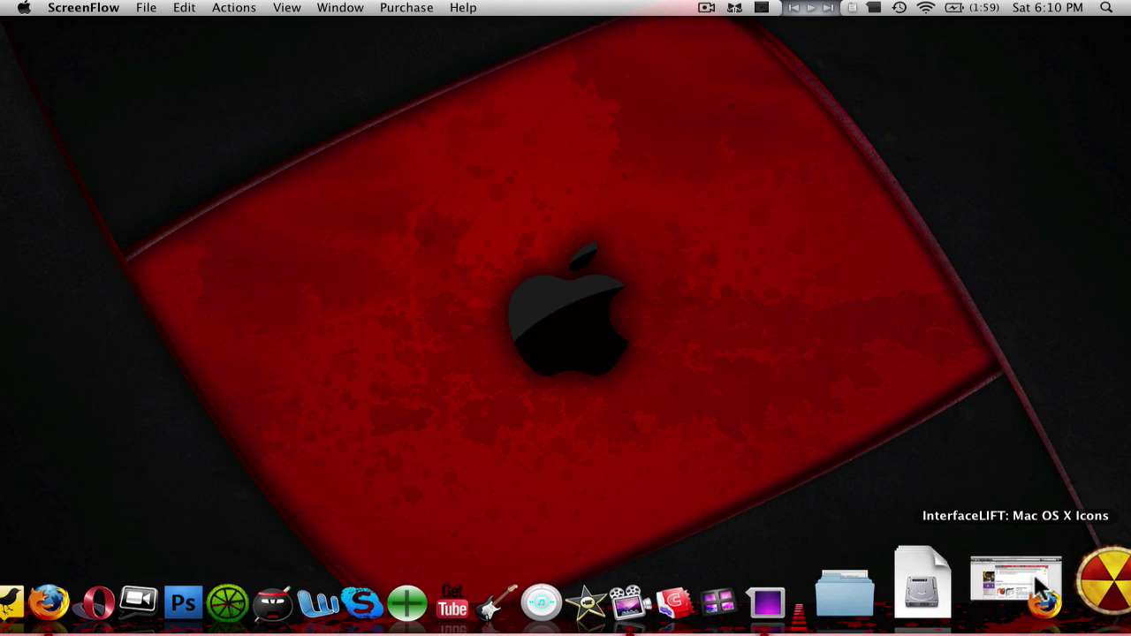
Download InterfaceLIFT's Application Folders icon set for Mac (1806_applicationfolders.zip) from the restored browser window
{"action": "left_click", "coordinate": [1039, 588]}
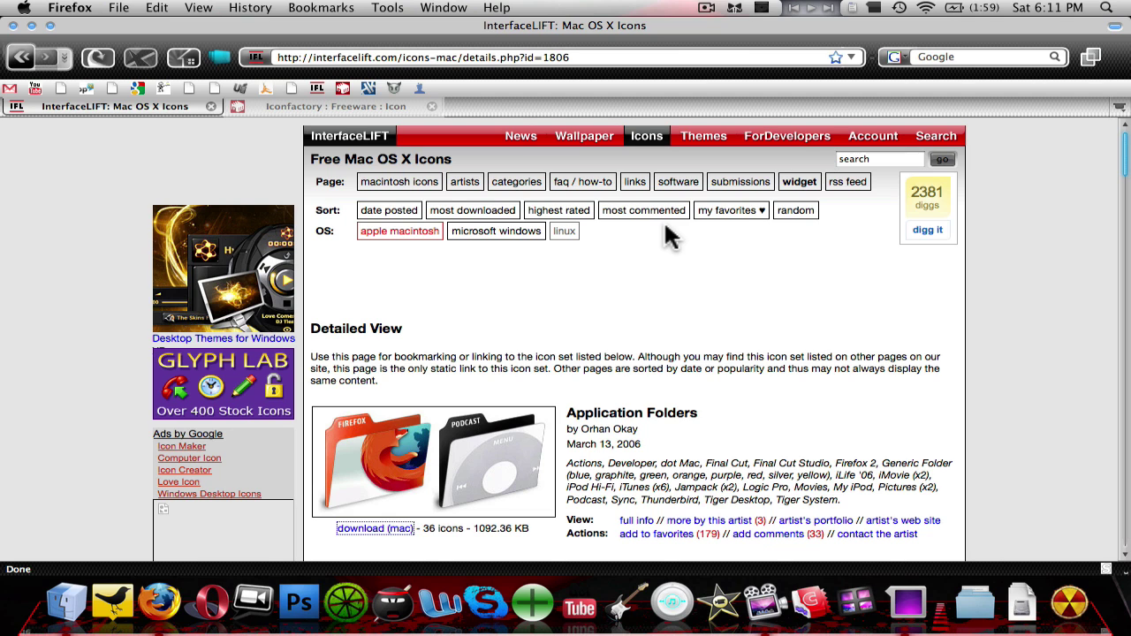
{"action": "scroll", "coordinate": [613, 332], "scroll_direction": "down", "scroll_amount": 4}
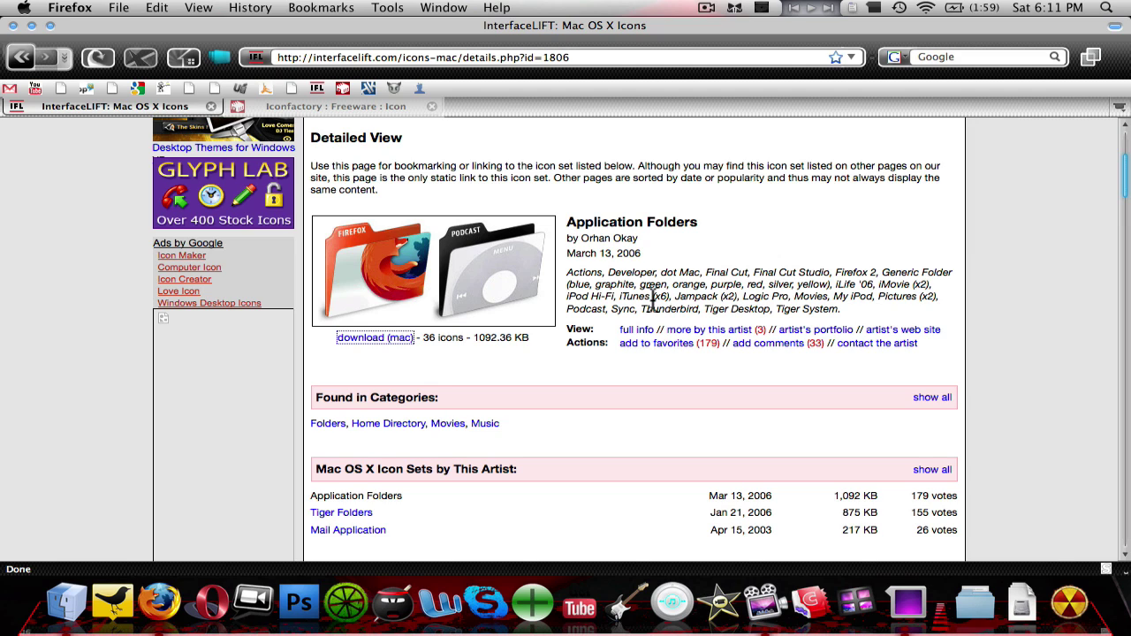
{"action": "left_click", "coordinate": [388, 340]}
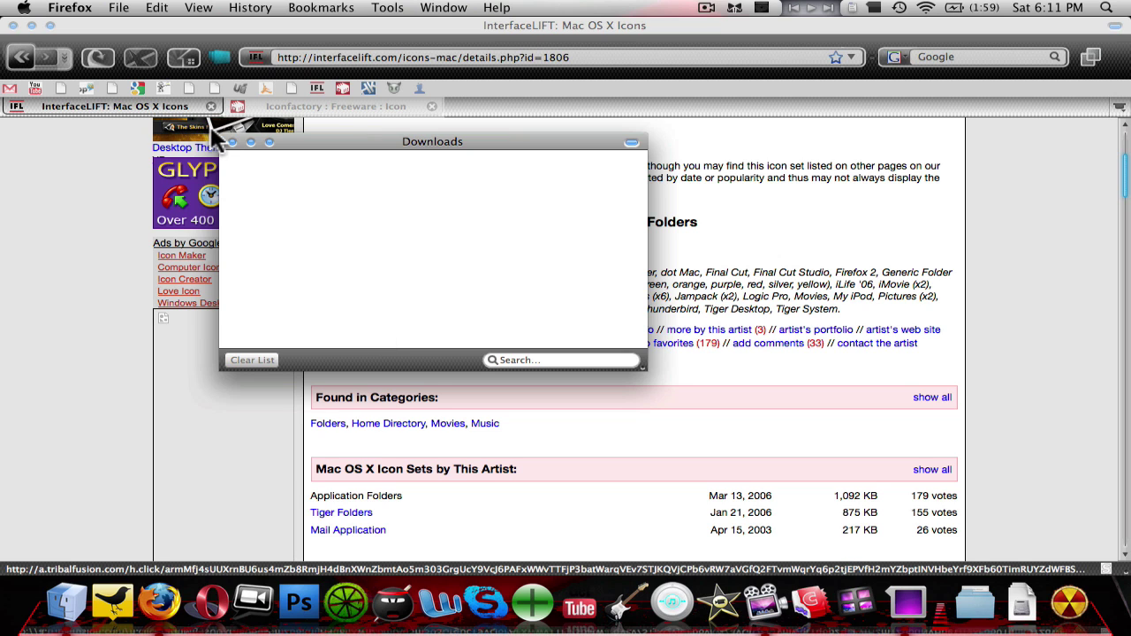
{"action": "left_click", "coordinate": [235, 142]}
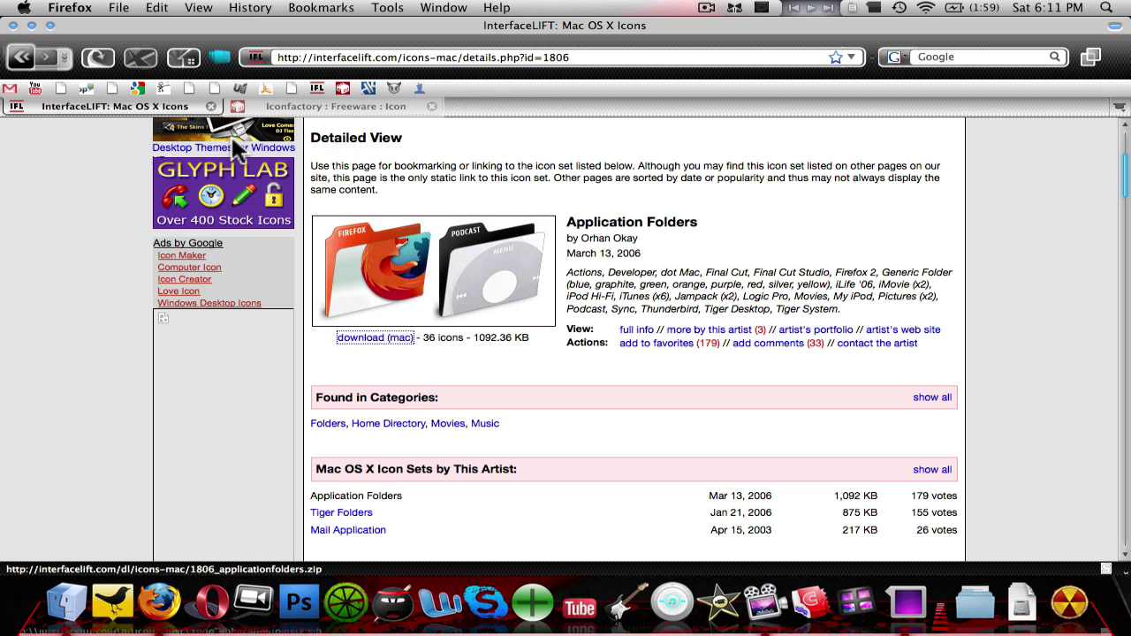
On Iconfactory, download the Nanochromatic icons for Mac and confirm opening the disk image
{"action": "left_click", "coordinate": [352, 100]}
{"action": "scroll", "coordinate": [422, 261], "scroll_direction": "down", "scroll_amount": 5}
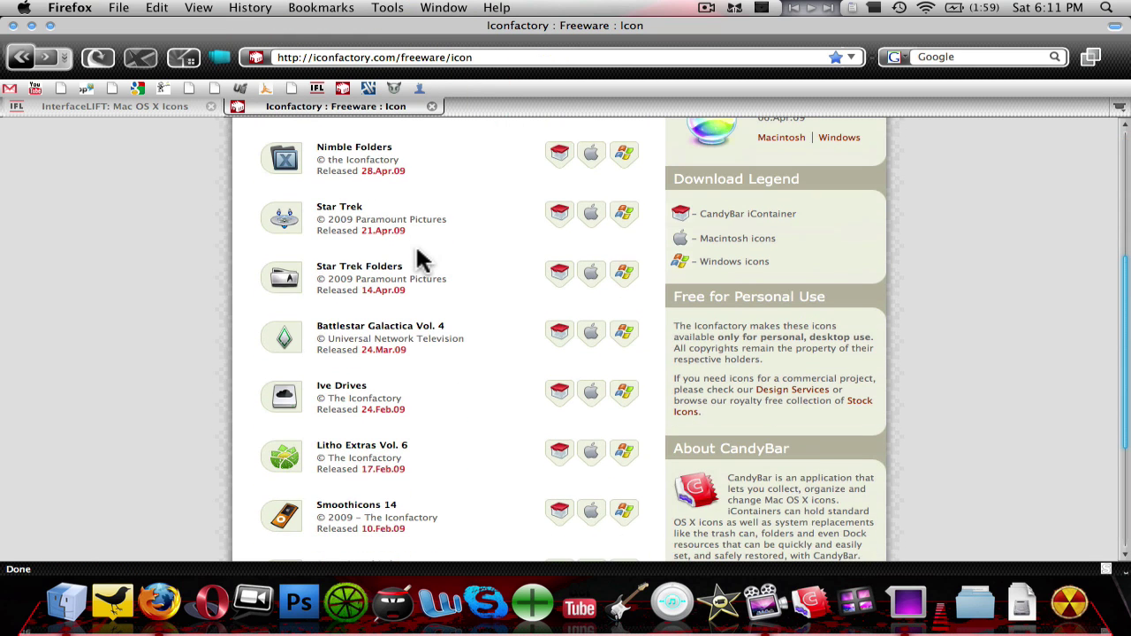
{"action": "scroll", "coordinate": [422, 260], "scroll_direction": "down", "scroll_amount": 3}
{"action": "scroll", "coordinate": [422, 261], "scroll_direction": "up", "scroll_amount": 8}
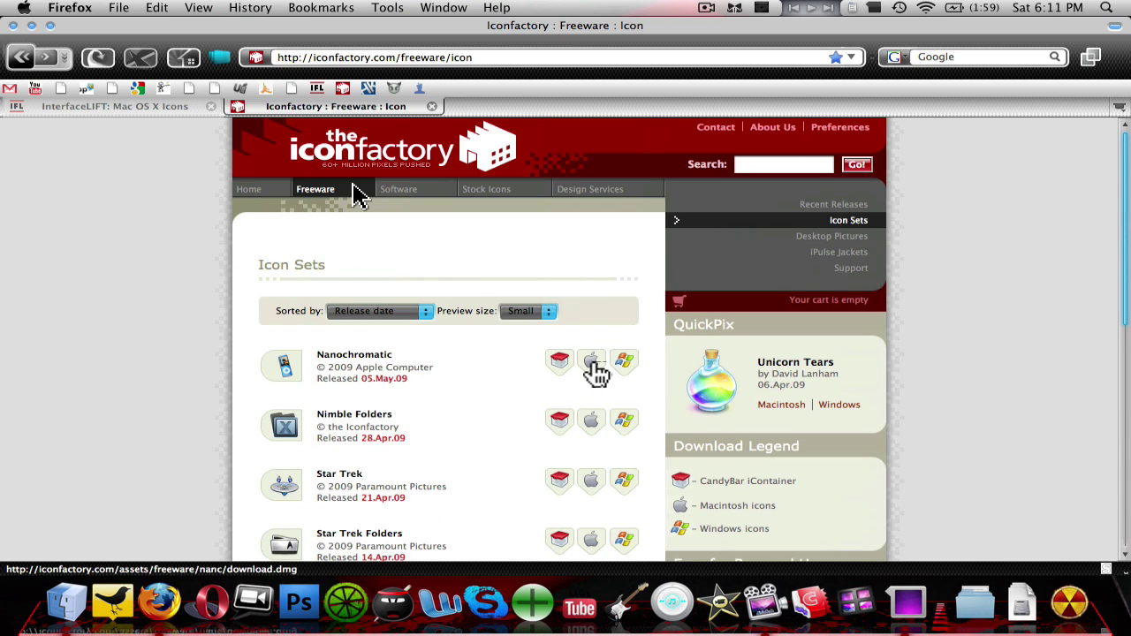
{"action": "left_click", "coordinate": [369, 358]}
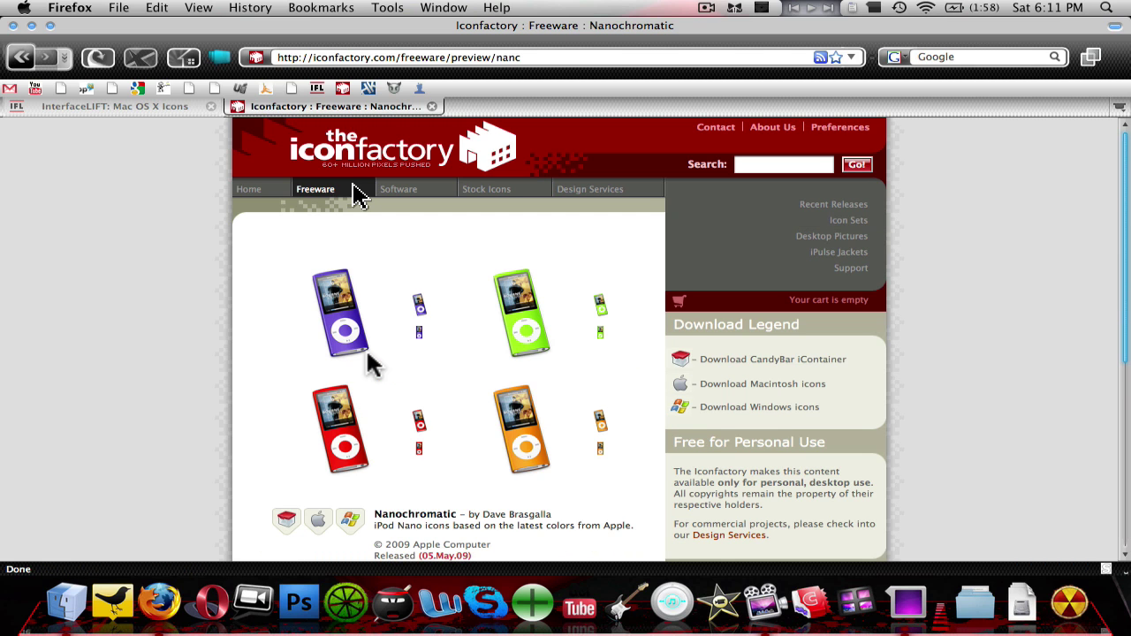
{"action": "scroll", "coordinate": [366, 371], "scroll_direction": "down", "scroll_amount": 3}
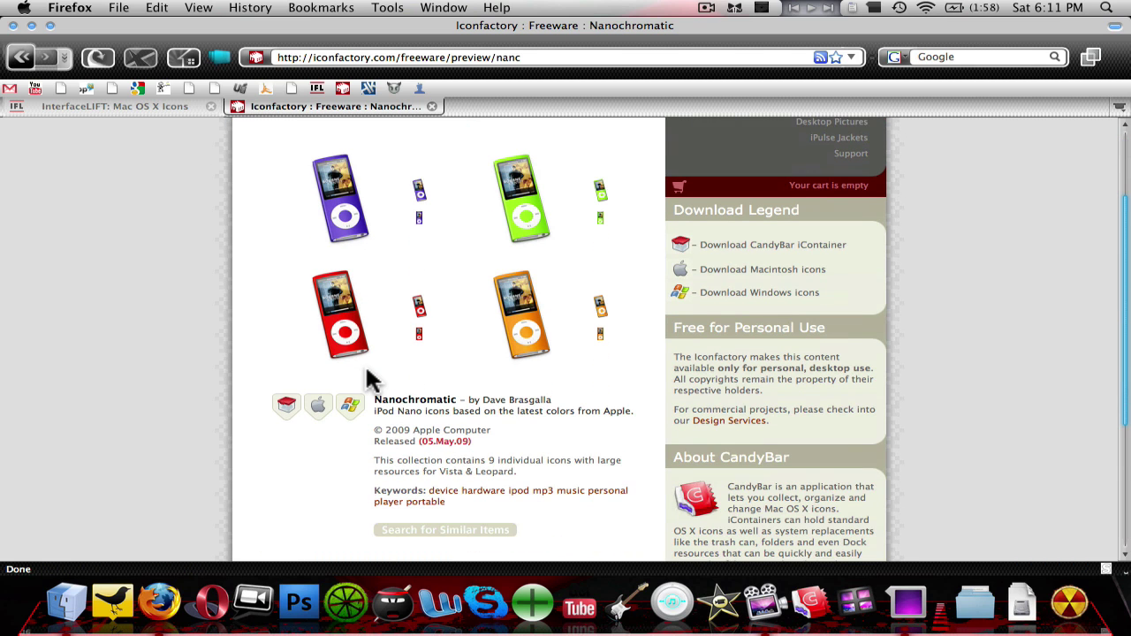
{"action": "left_click", "coordinate": [322, 403]}
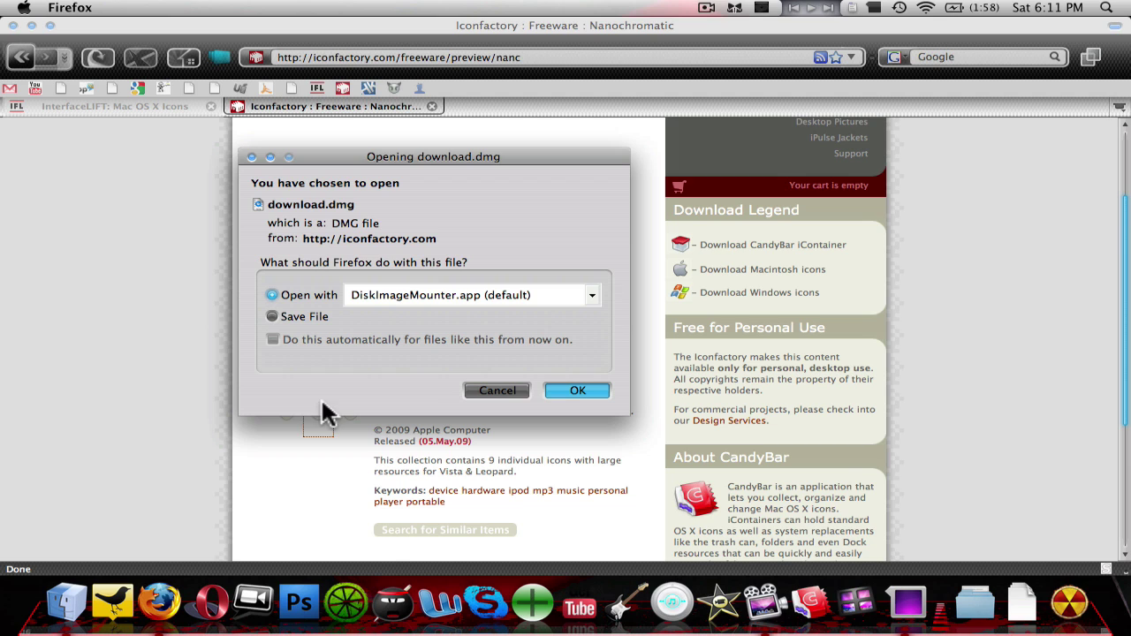
{"action": "left_click", "coordinate": [566, 391]}
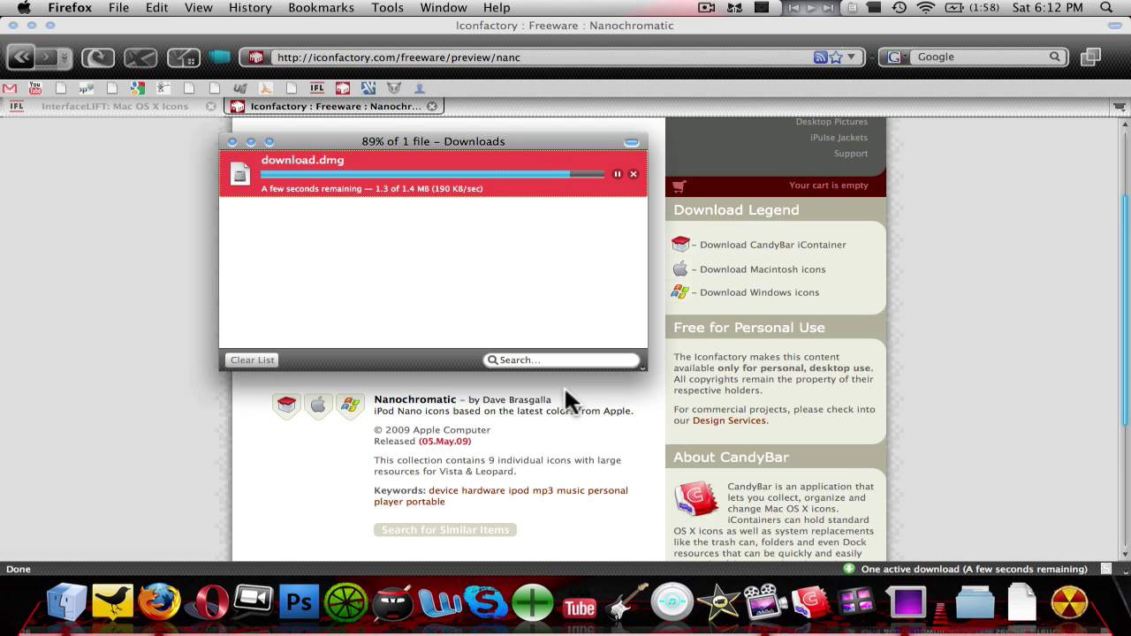
Close Downloads and open the Icons folder on the mounted Nanochromatic disk
{"action": "left_click", "coordinate": [232, 142]}
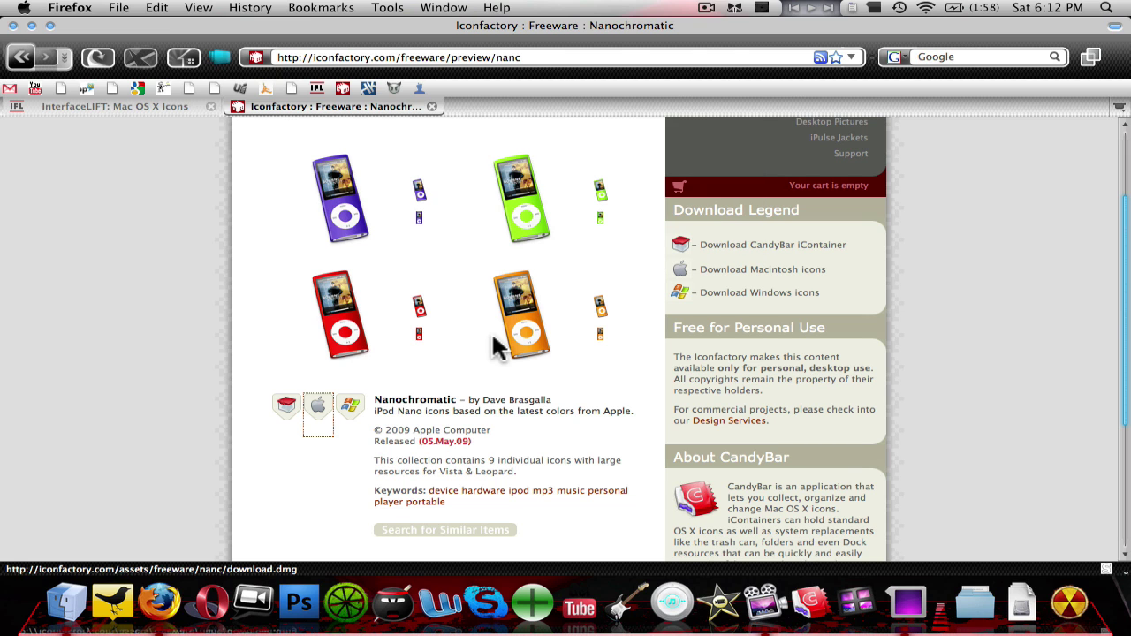
{"action": "key", "text": "F9"}
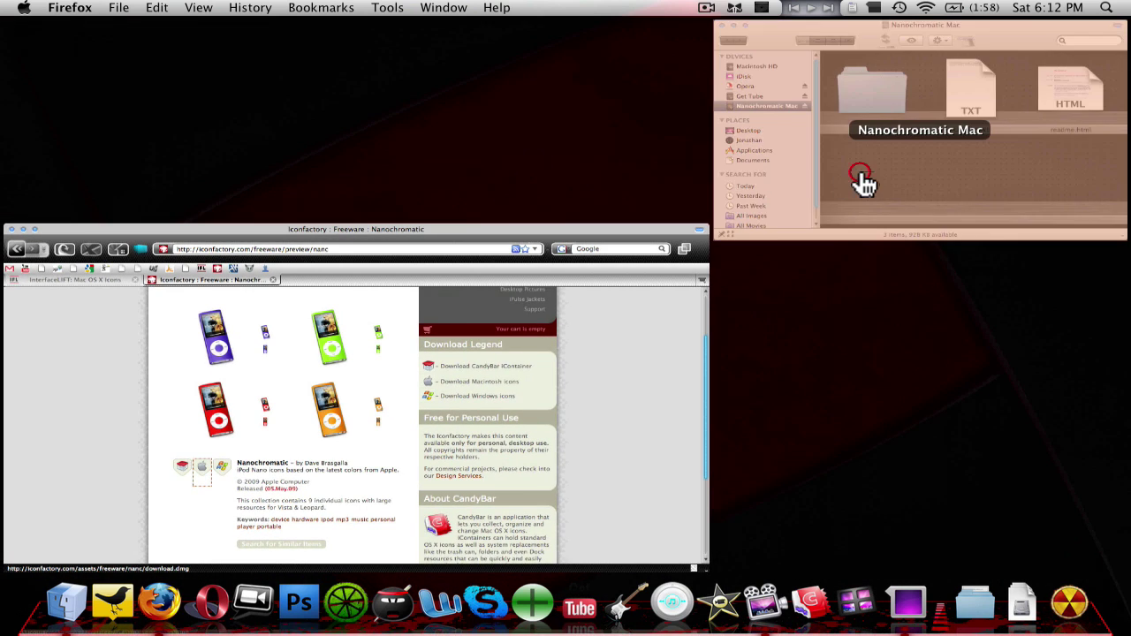
{"action": "left_click", "coordinate": [863, 182]}
{"action": "double_click", "coordinate": [512, 202]}
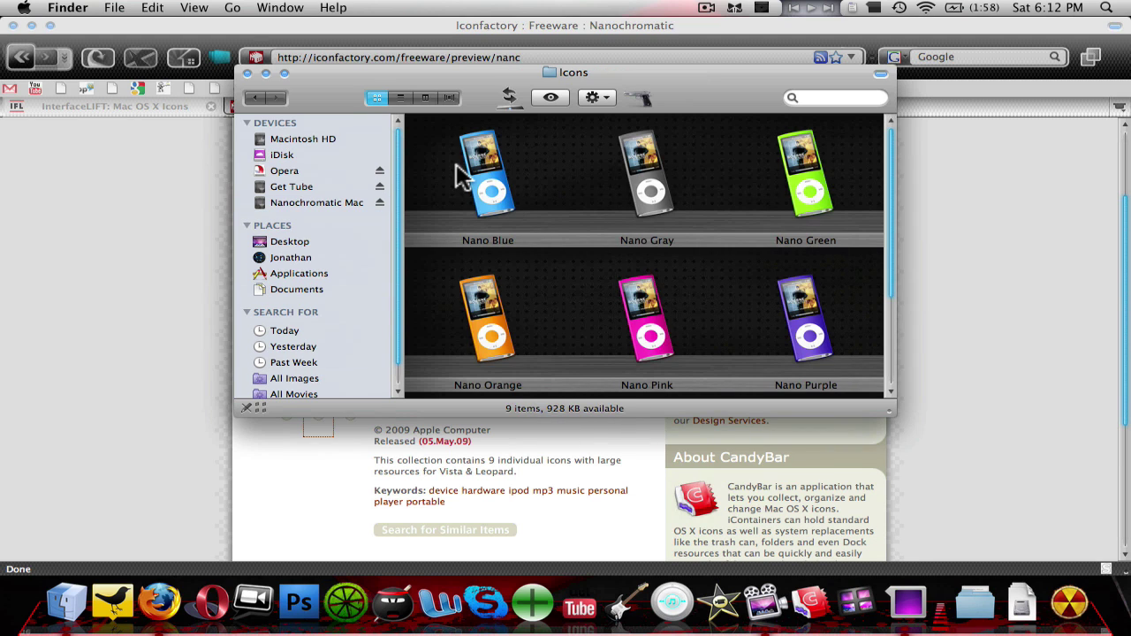
Close the Nanochromatic window and open the C7-Jaguar set from InterfaceLIFT's itunes results
{"action": "left_click", "coordinate": [248, 74]}
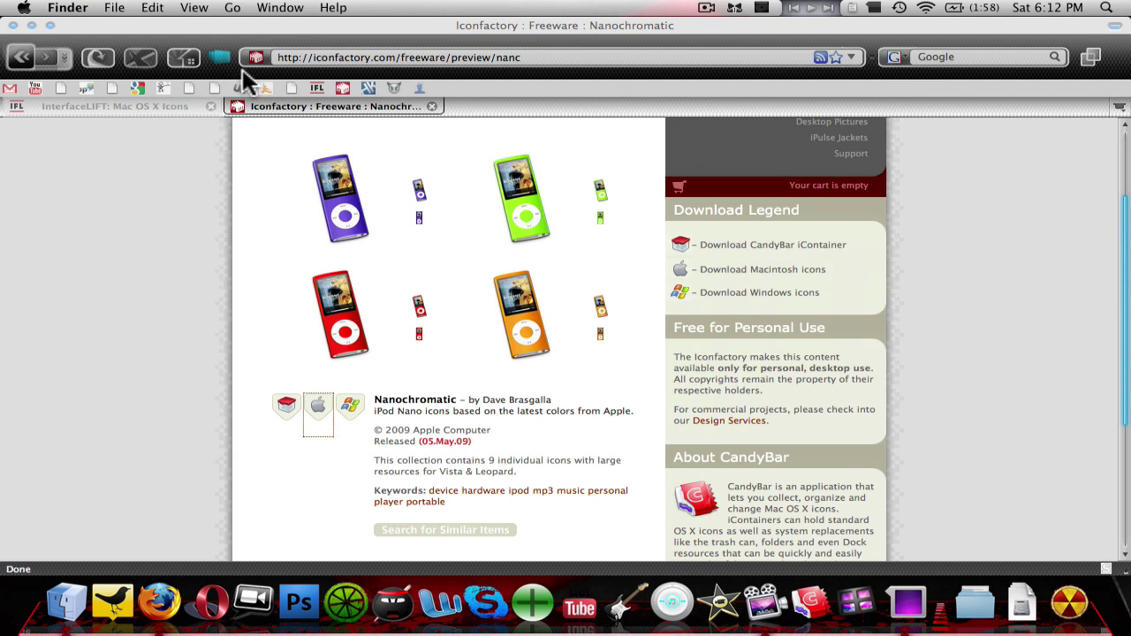
{"action": "left_click", "coordinate": [168, 101]}
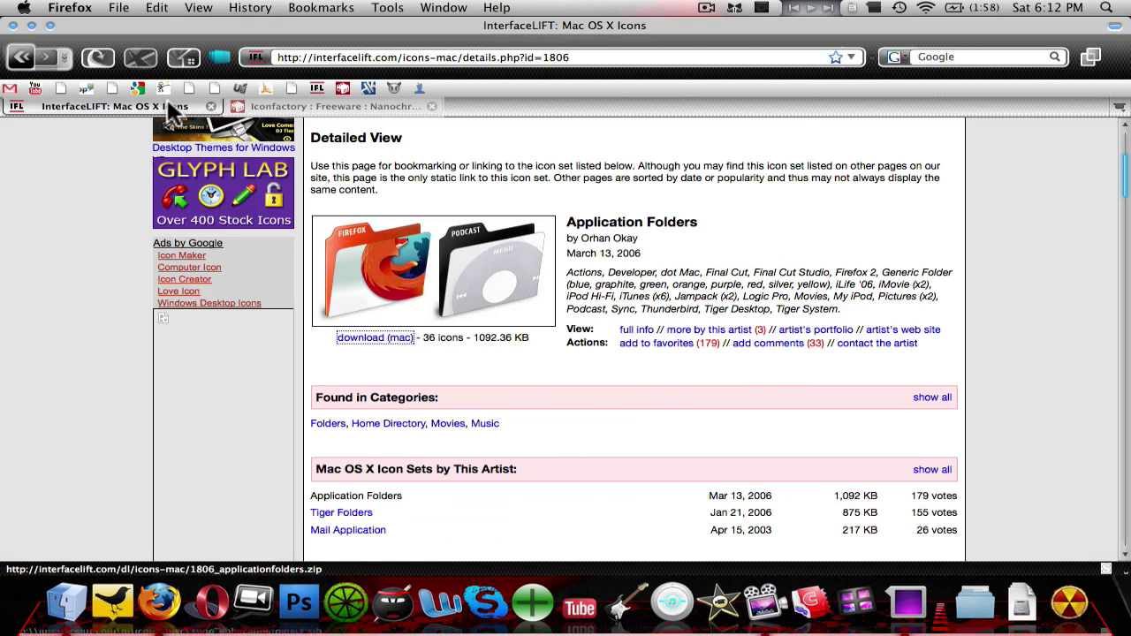
{"action": "left_click", "coordinate": [22, 58]}
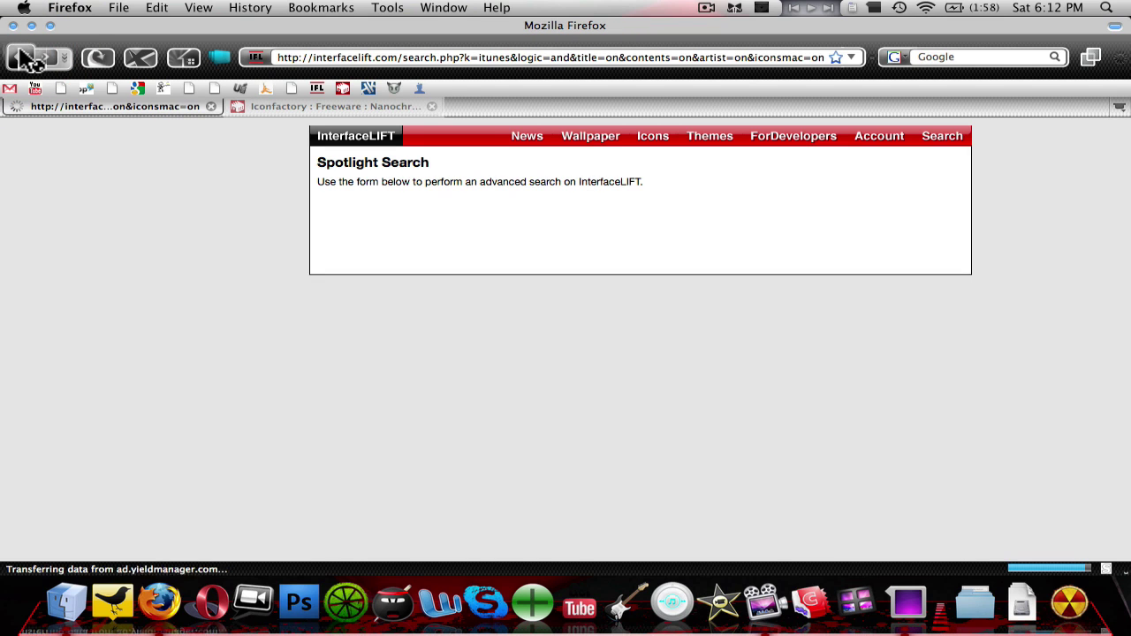
{"action": "scroll", "coordinate": [352, 333], "scroll_direction": "down", "scroll_amount": 8}
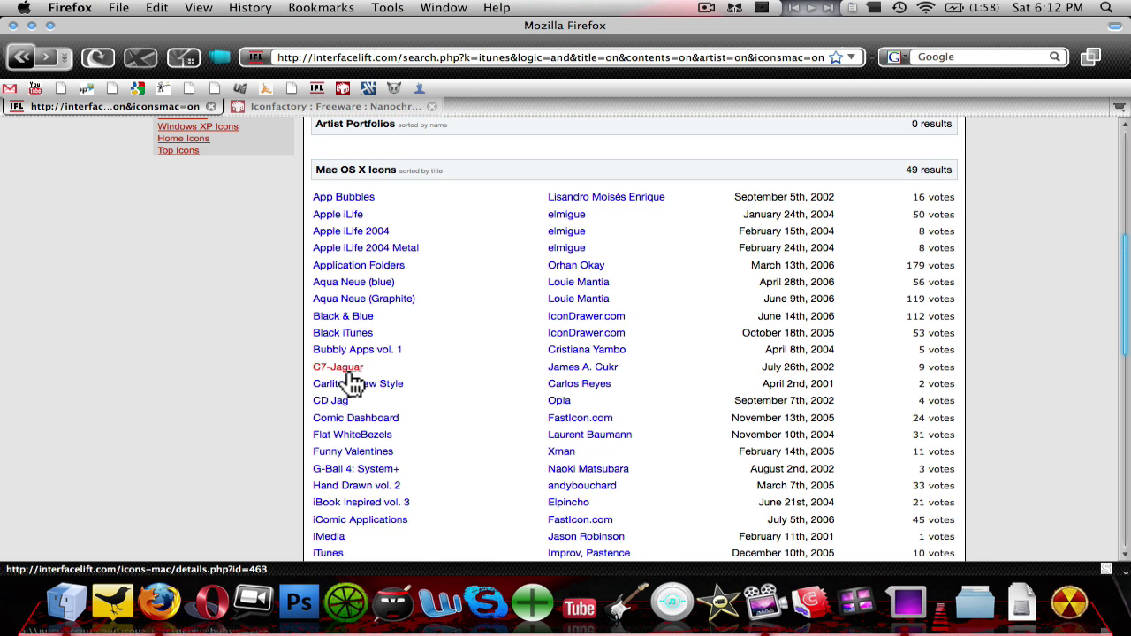
{"action": "left_click", "coordinate": [347, 366]}
Start the C7-Jaguar Mac download, cancel opening it, and return to its details page
{"action": "scroll", "coordinate": [495, 420], "scroll_direction": "down", "scroll_amount": 3}
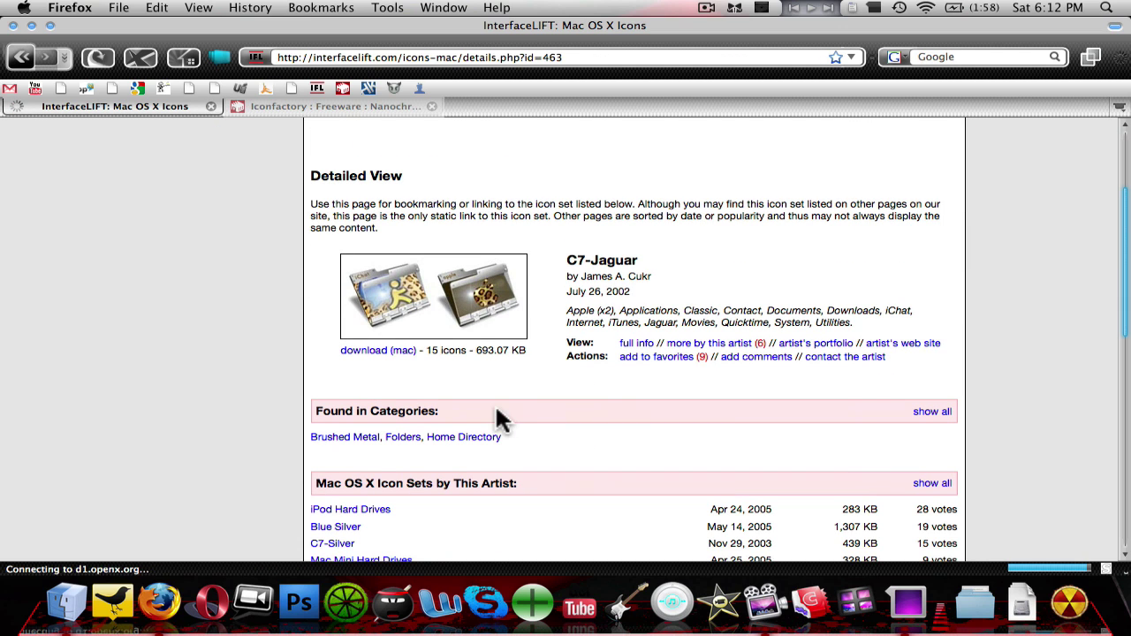
{"action": "left_click", "coordinate": [380, 350]}
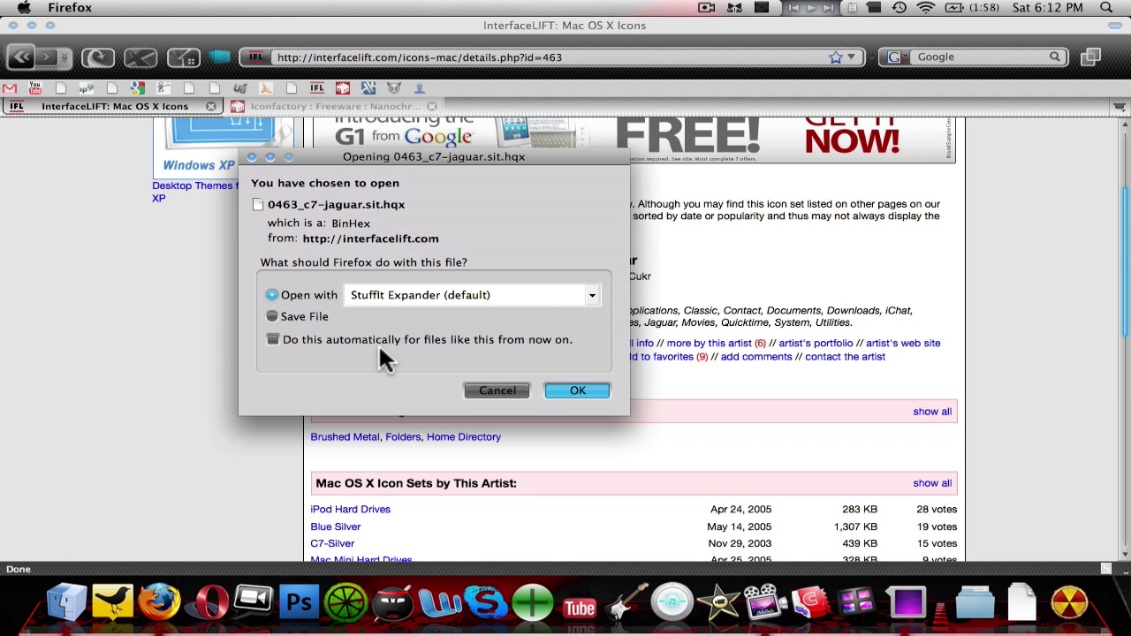
{"action": "left_click", "coordinate": [499, 391]}
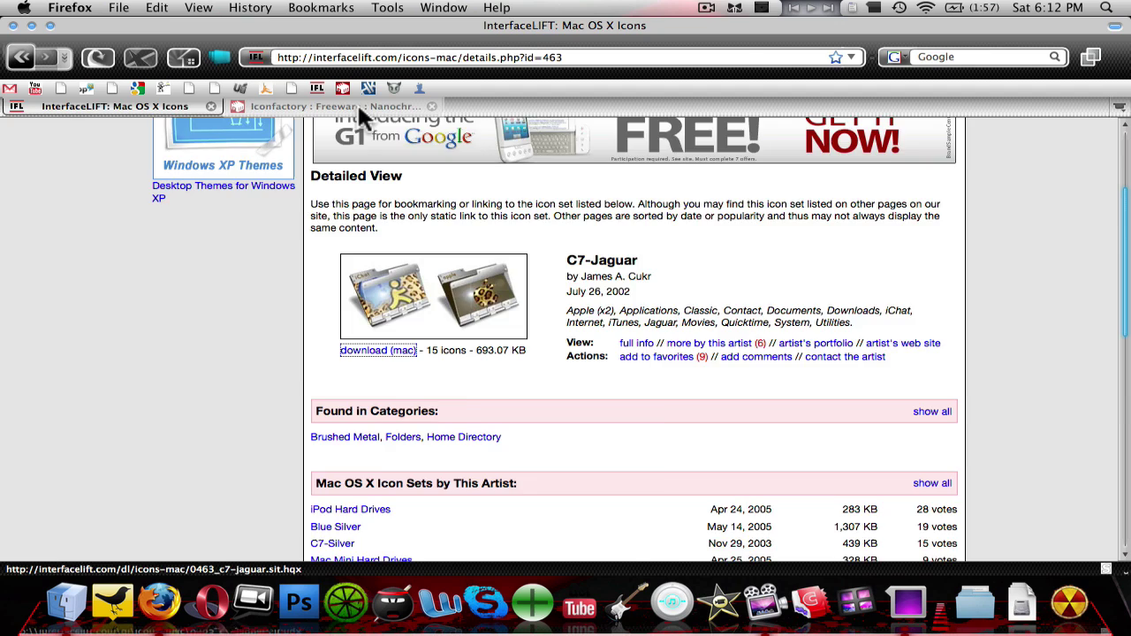
{"action": "left_click", "coordinate": [357, 105]}
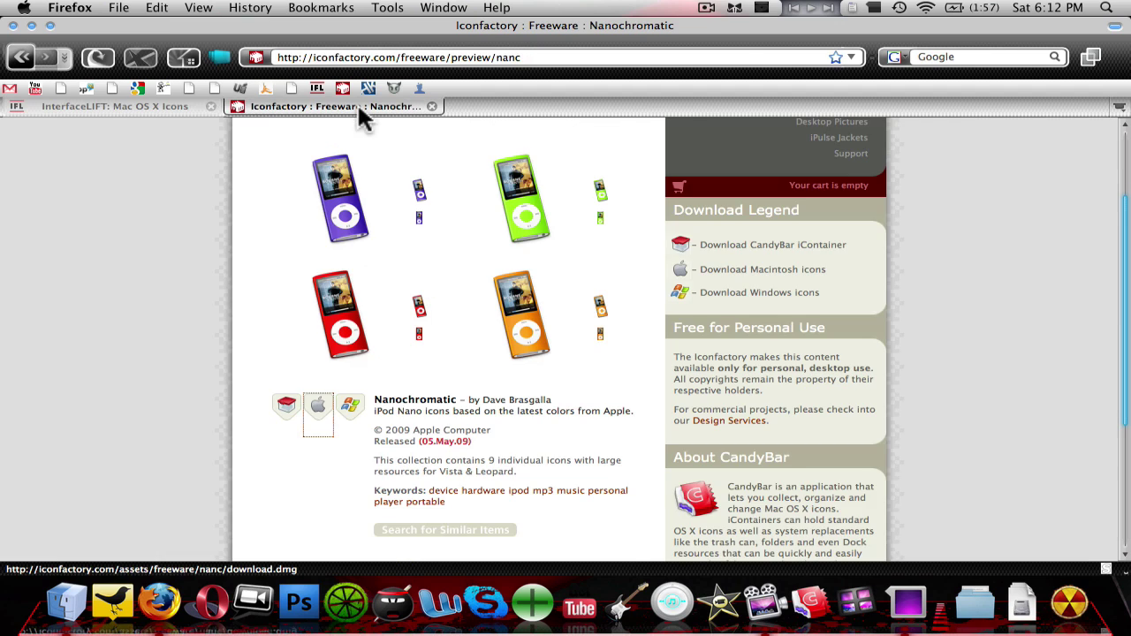
{"action": "left_click", "coordinate": [88, 102]}
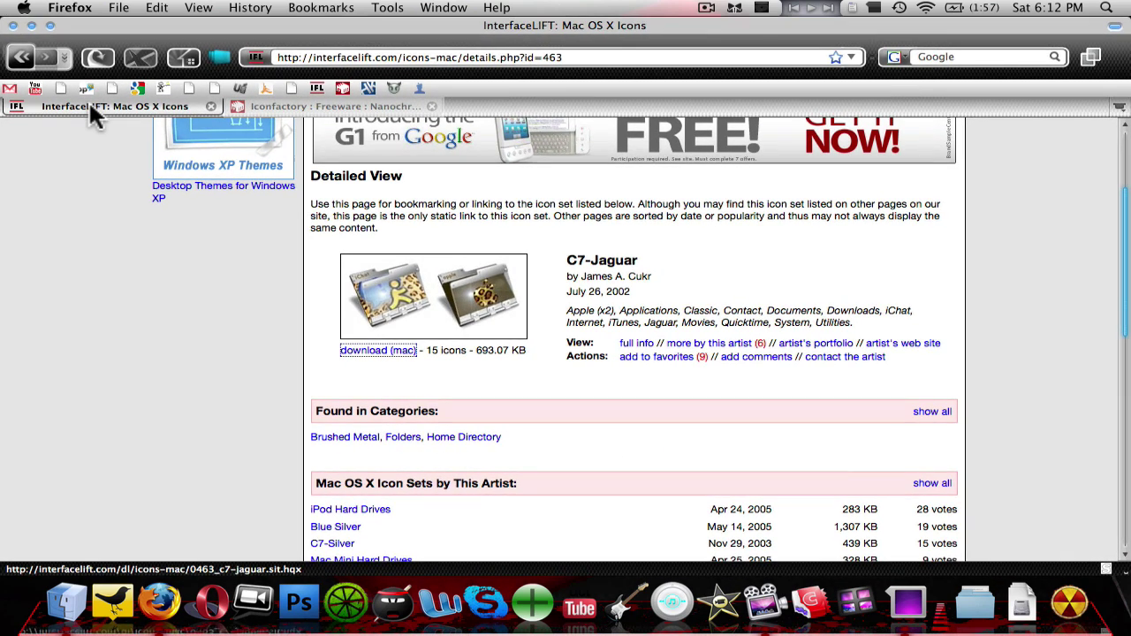
Show the desktop and open the Icons > Black & Blue Add-On 1 folder in Finder
{"action": "key", "text": "F11"}
{"action": "left_click", "coordinate": [549, 243]}
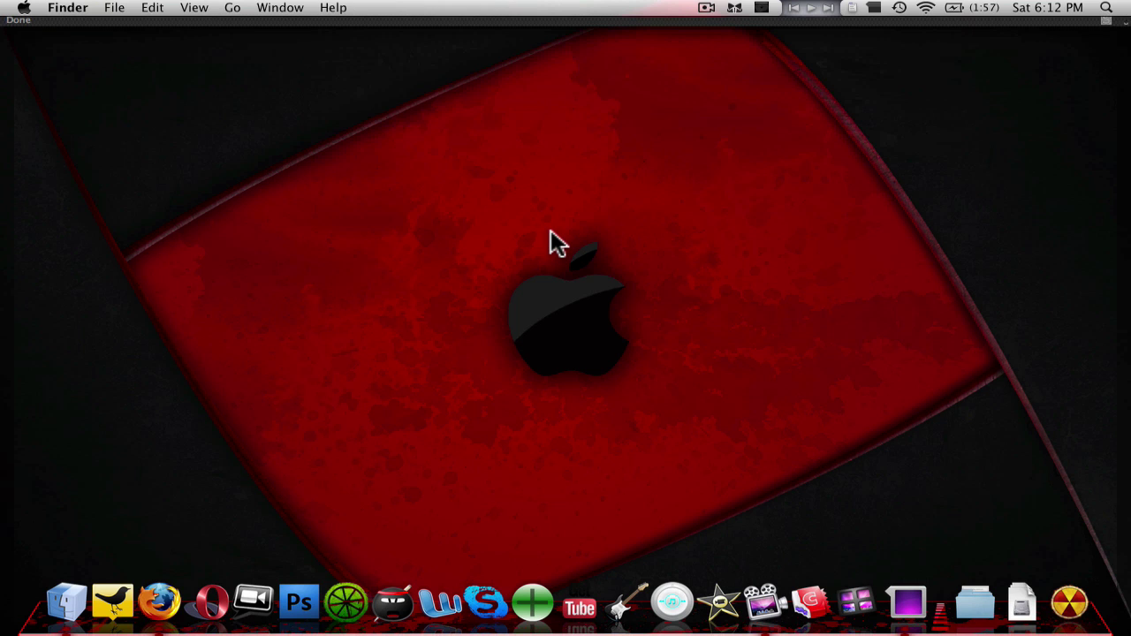
{"action": "key", "text": "super+n"}
{"action": "scroll", "coordinate": [551, 229], "scroll_direction": "up", "scroll_amount": 10}
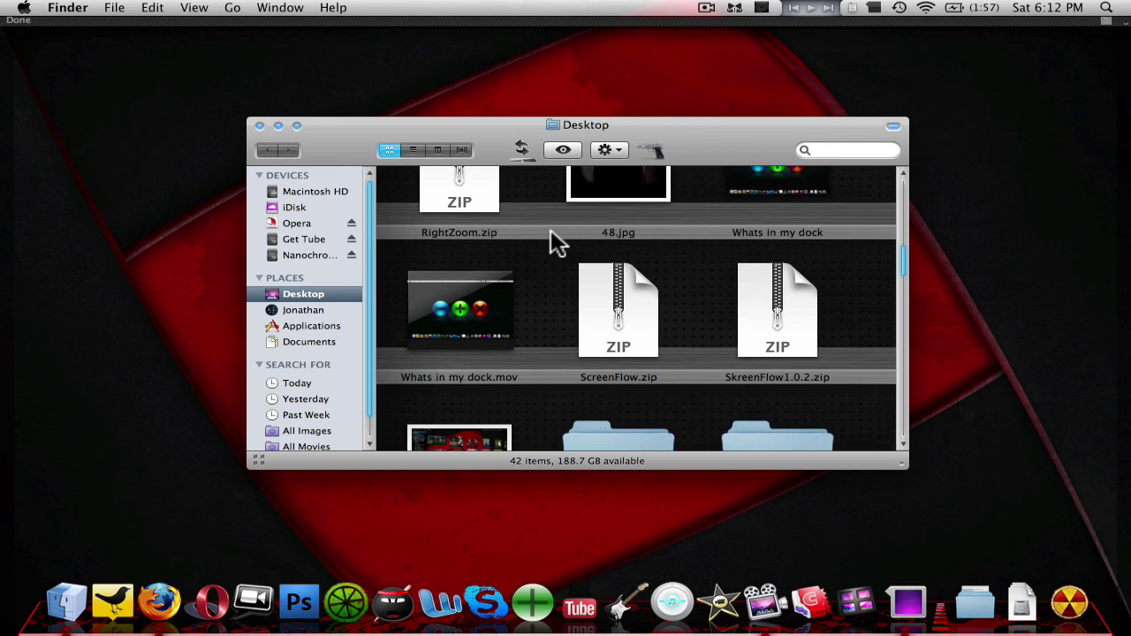
{"action": "scroll", "coordinate": [550, 230], "scroll_direction": "down", "scroll_amount": 10}
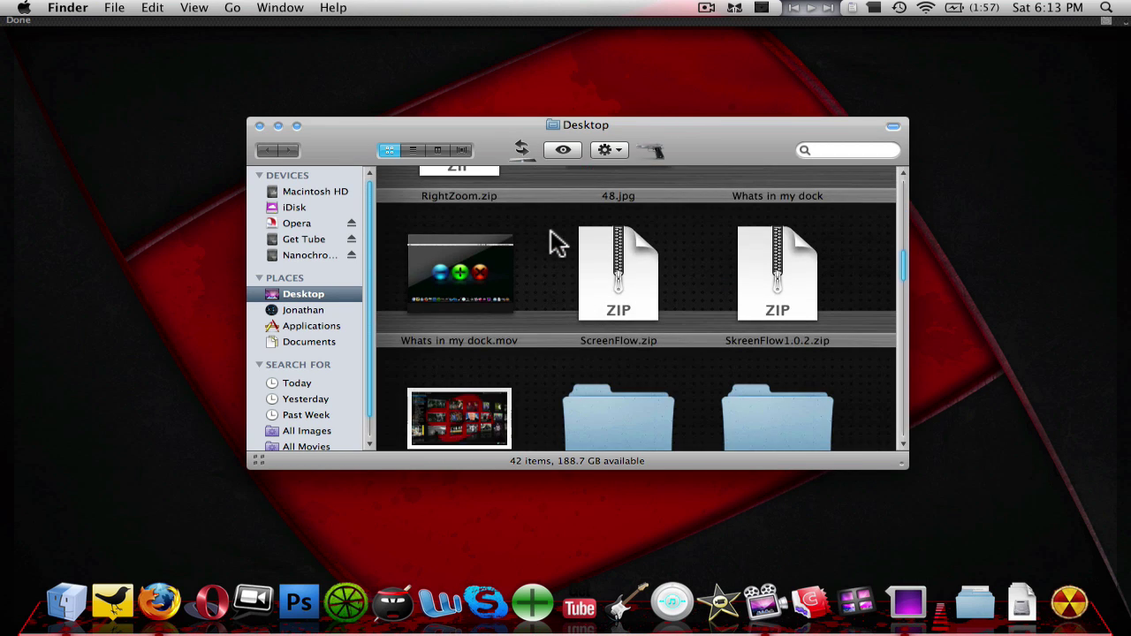
{"action": "scroll", "coordinate": [561, 216], "scroll_direction": "down", "scroll_amount": 3}
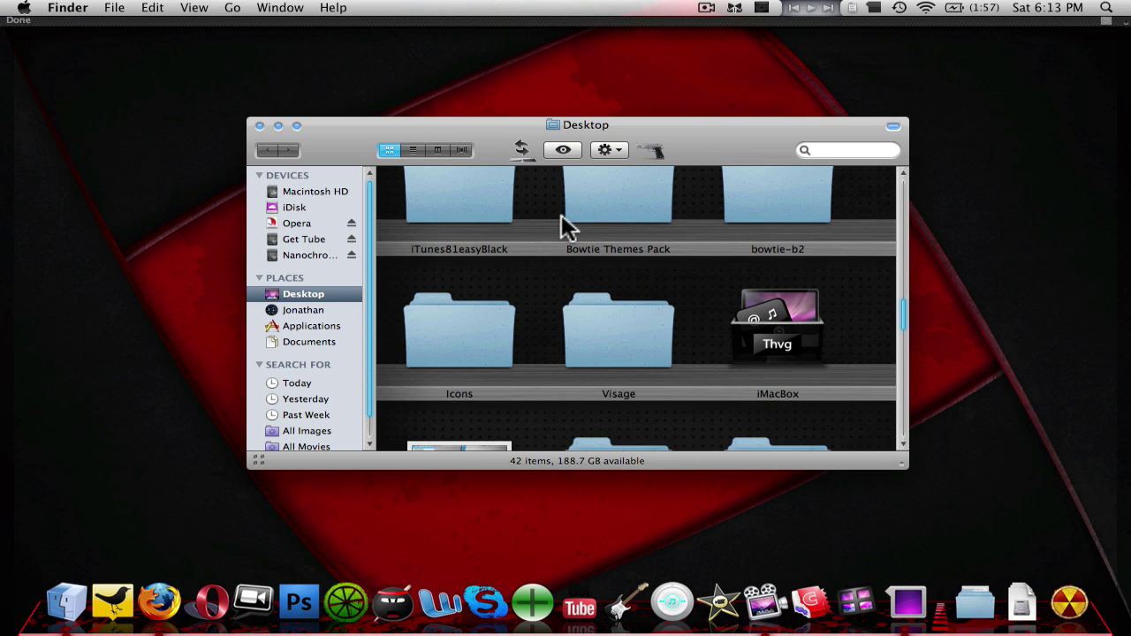
{"action": "double_click", "coordinate": [480, 345]}
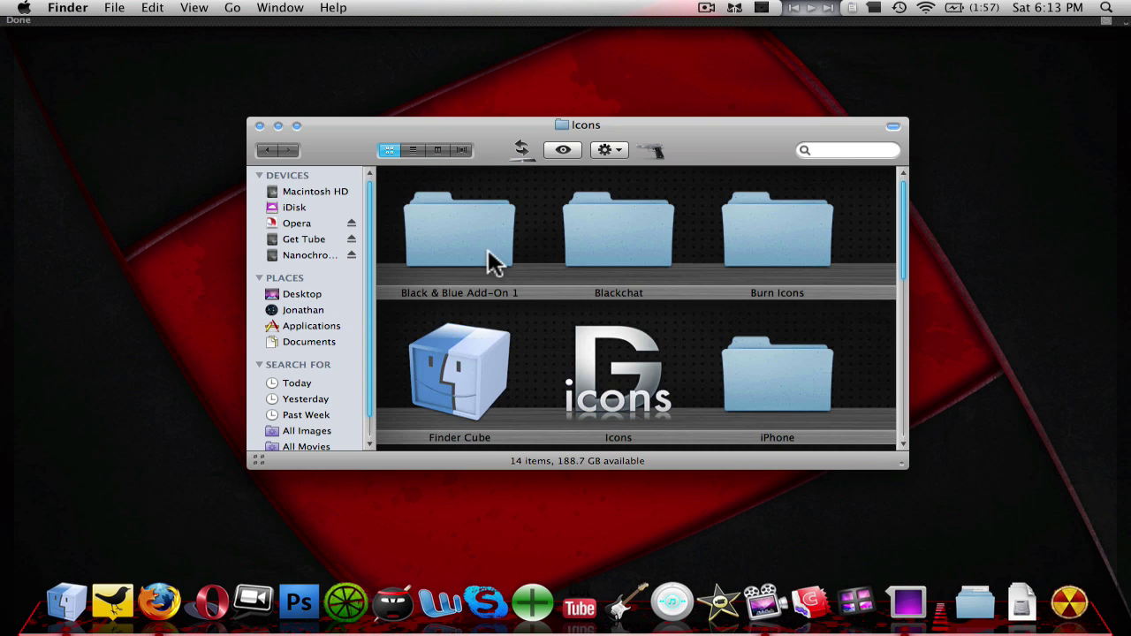
{"action": "double_click", "coordinate": [485, 247]}
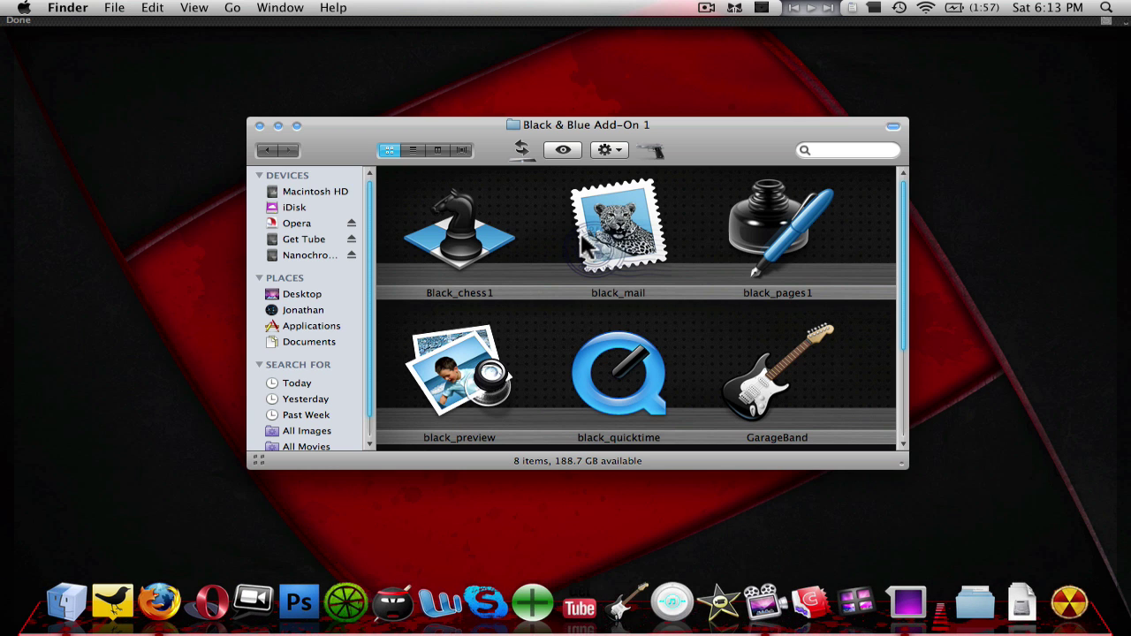
Close the home window, minimize the browser, and open a Desktop window beside Black & Blue Add-On 1
{"action": "key", "text": "super+n"}
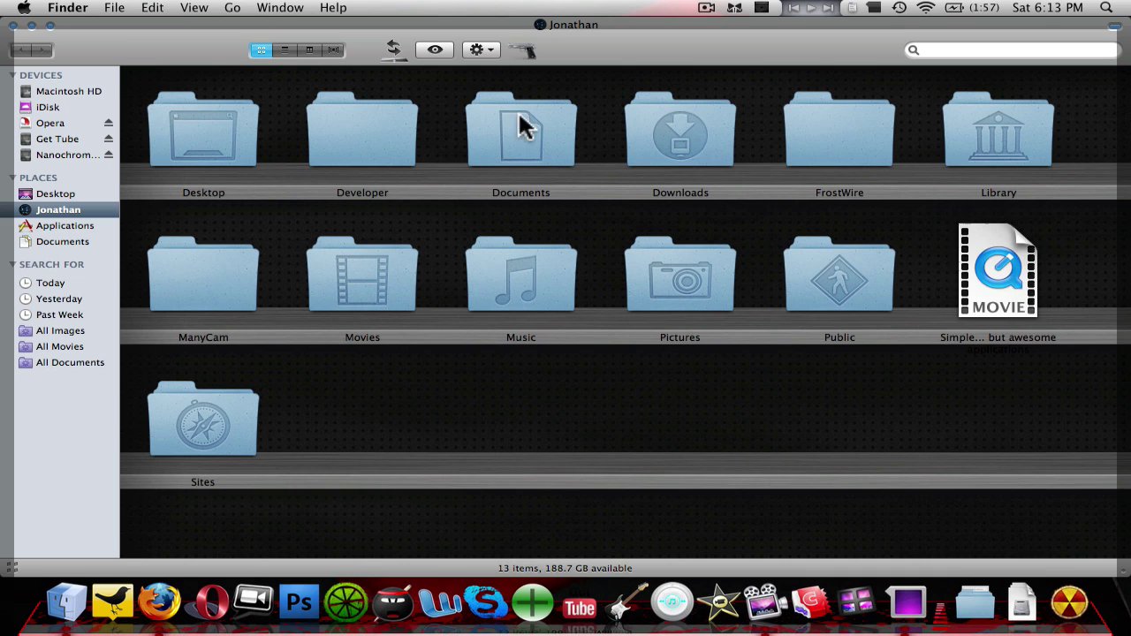
{"action": "left_click", "coordinate": [50, 26]}
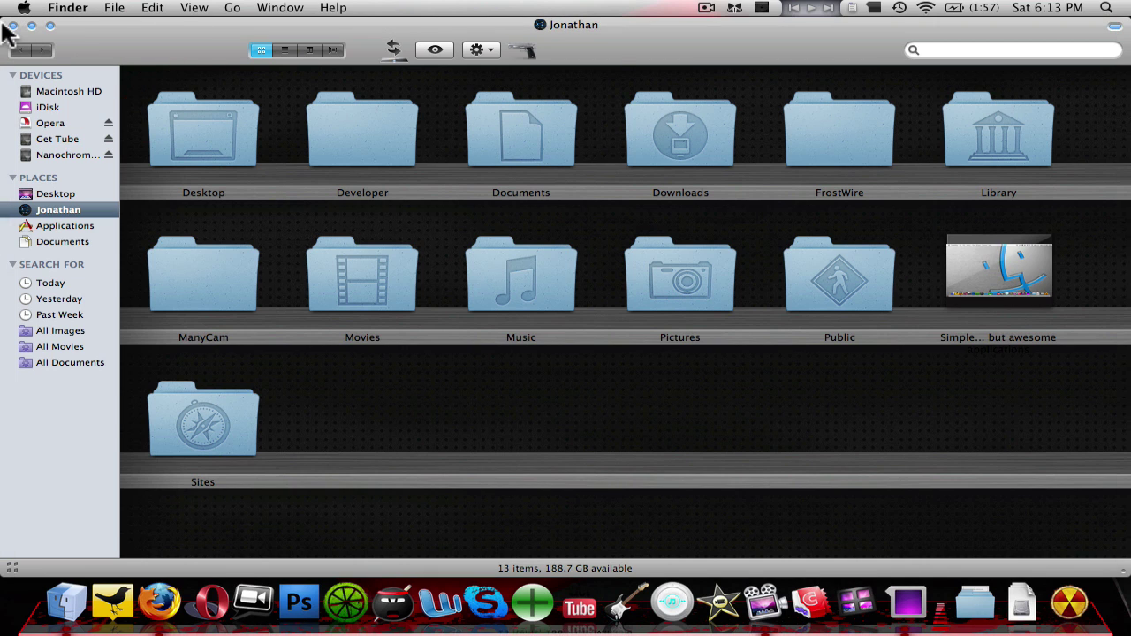
{"action": "left_click", "coordinate": [13, 24]}
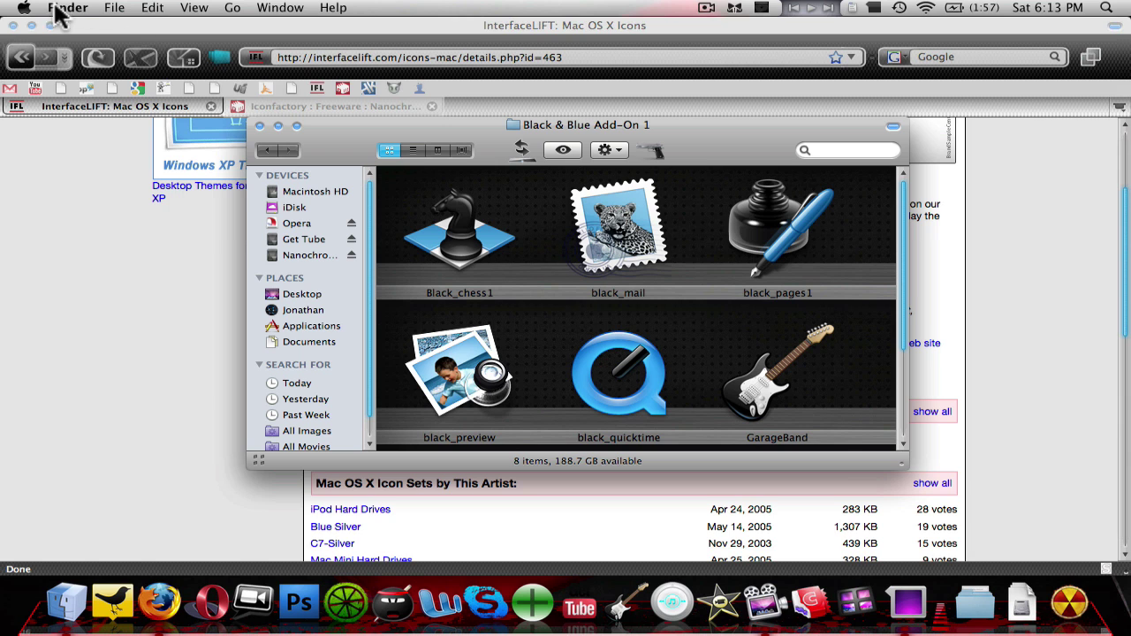
{"action": "left_click", "coordinate": [32, 24]}
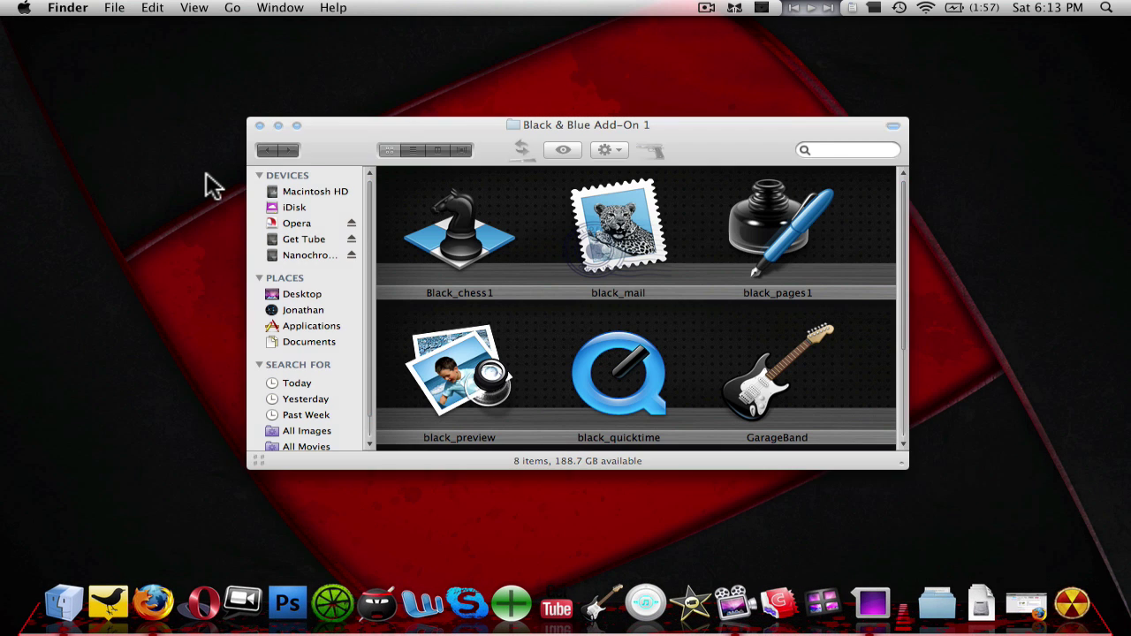
{"action": "key", "text": "super+n"}
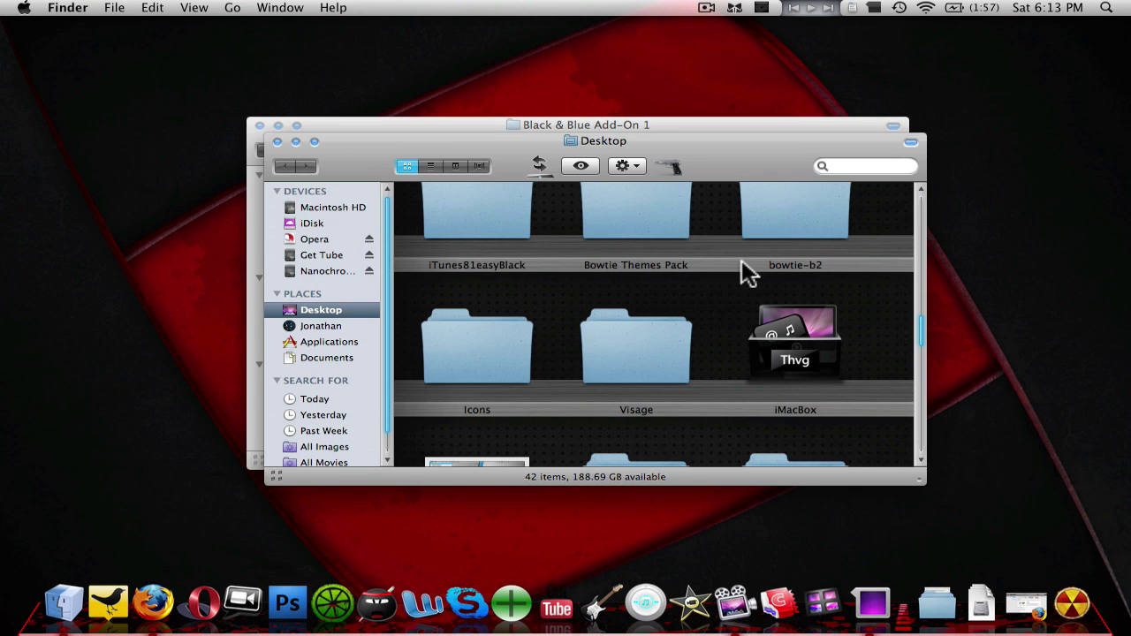
{"action": "scroll", "coordinate": [744, 258], "scroll_direction": "up", "scroll_amount": 3}
{"action": "scroll", "coordinate": [788, 265], "scroll_direction": "up", "scroll_amount": 5}
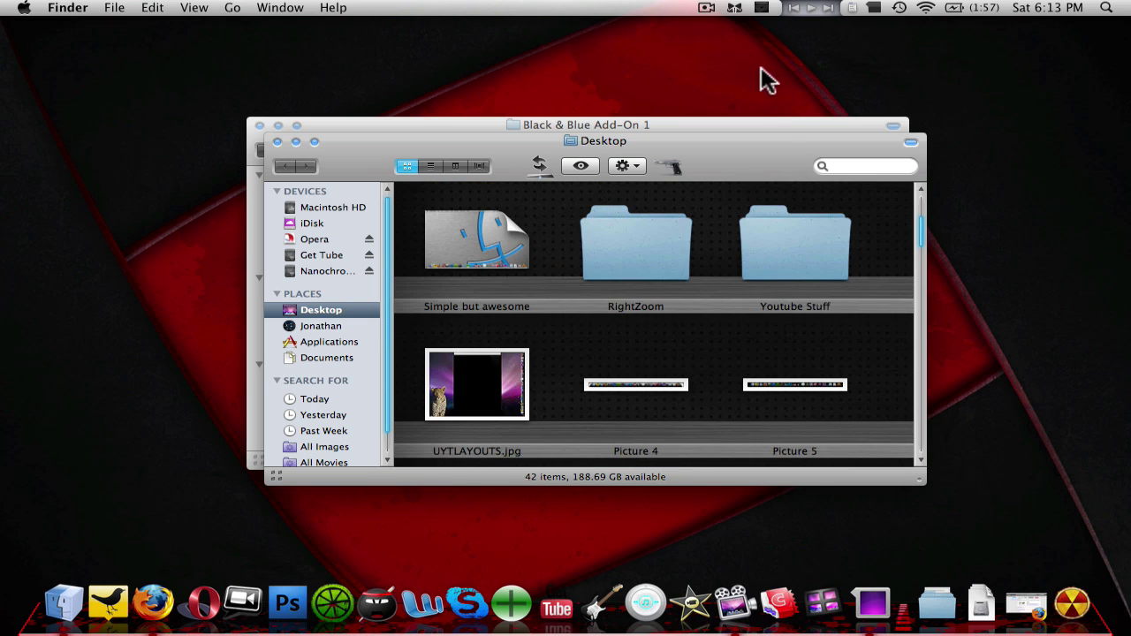
{"action": "left_click", "coordinate": [757, 124]}
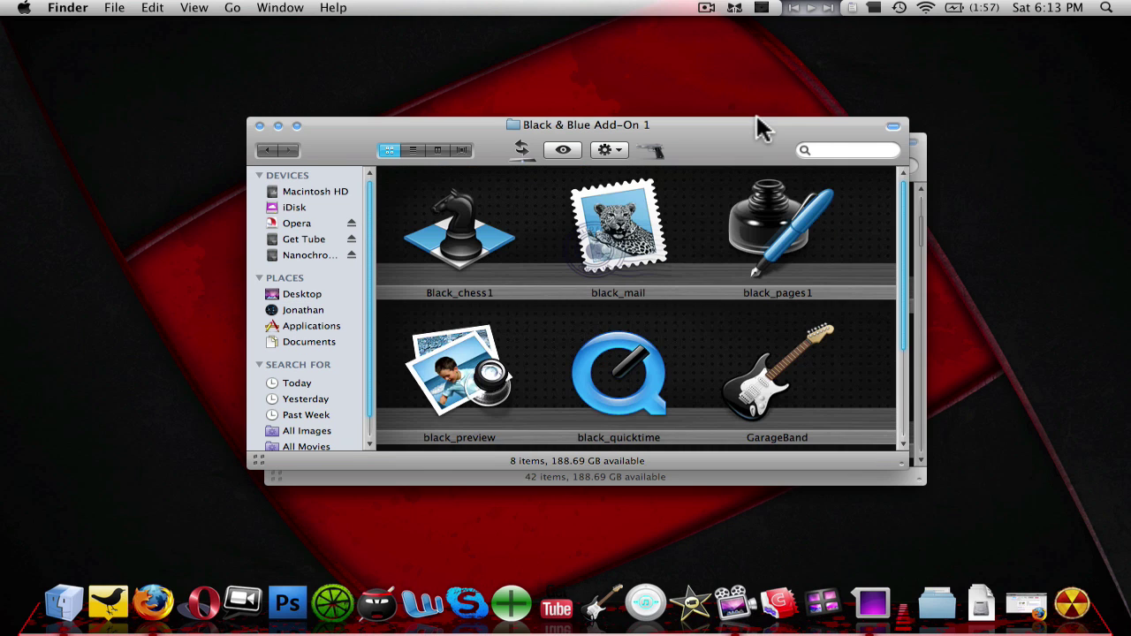
Search the Desktop window for 'quicktime' and launch QuickTime Player from the results
{"action": "left_click", "coordinate": [913, 158]}
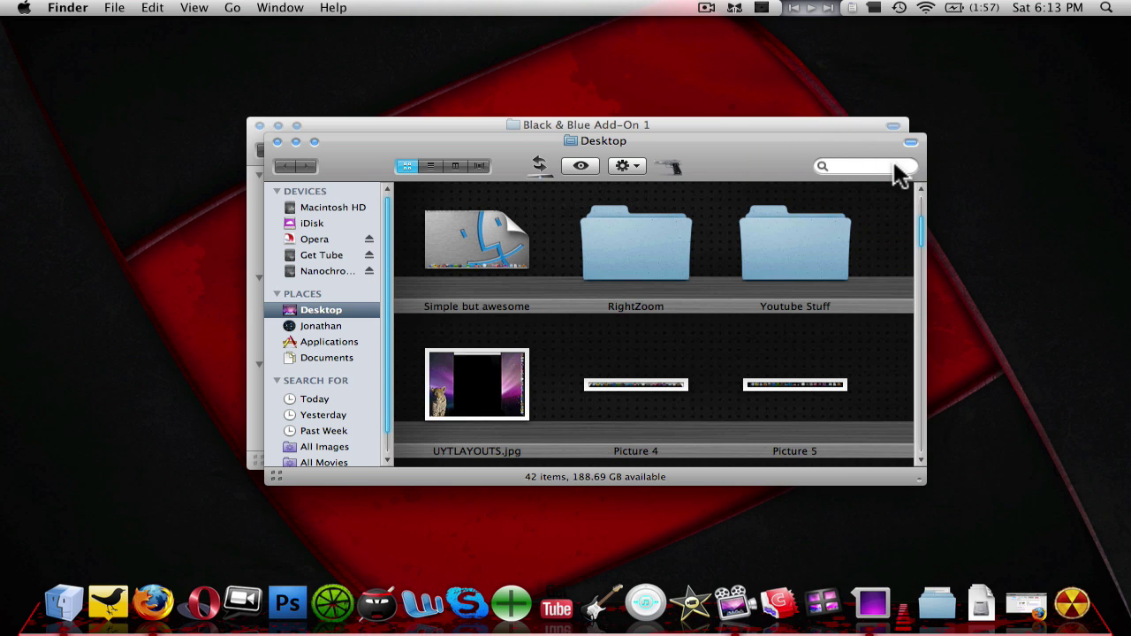
{"action": "left_click", "coordinate": [889, 168]}
{"action": "type", "text": "qui"}
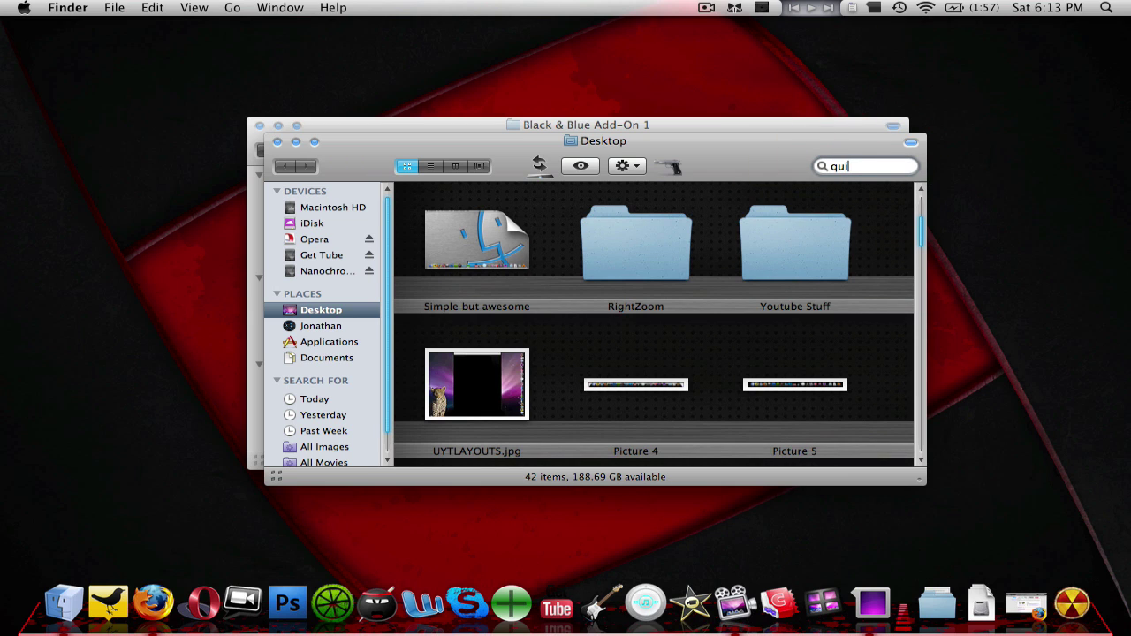
{"action": "type", "text": "cktime"}
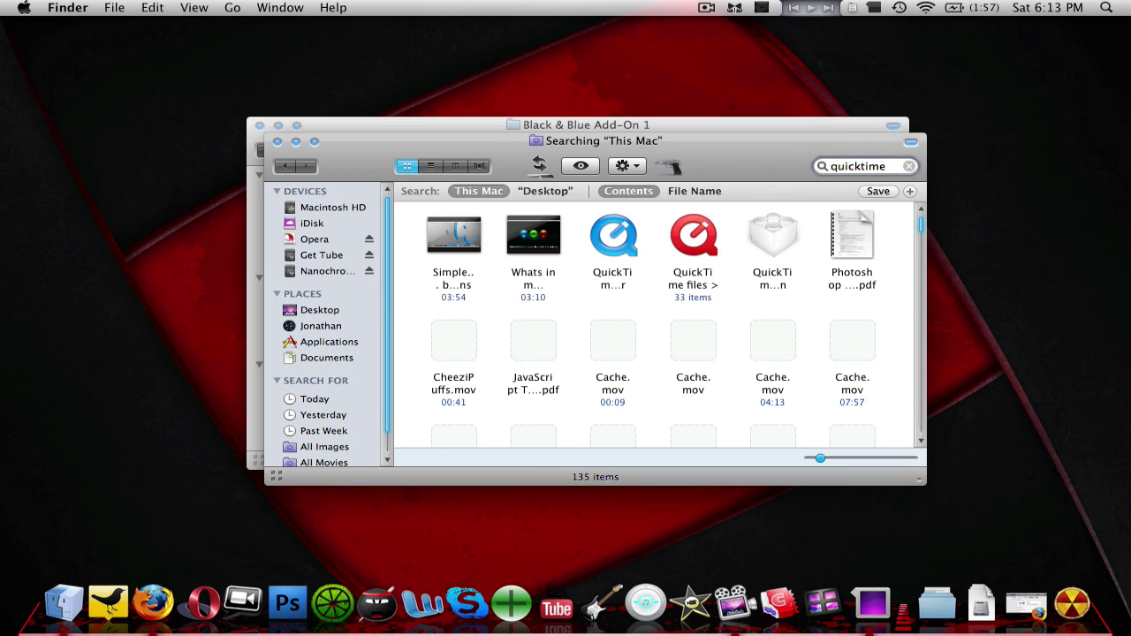
{"action": "left_click", "coordinate": [614, 247]}
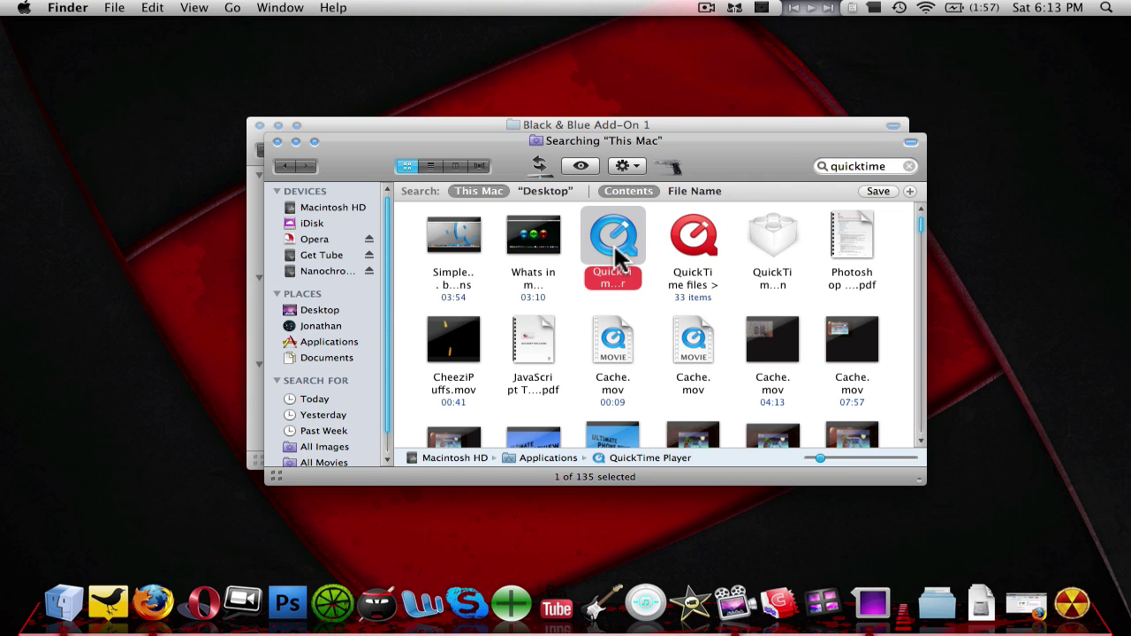
{"action": "double_click", "coordinate": [616, 252]}
Get Info on QuickTime Player, close the search window, and select black_quicktime
{"action": "right_click", "coordinate": [616, 253]}
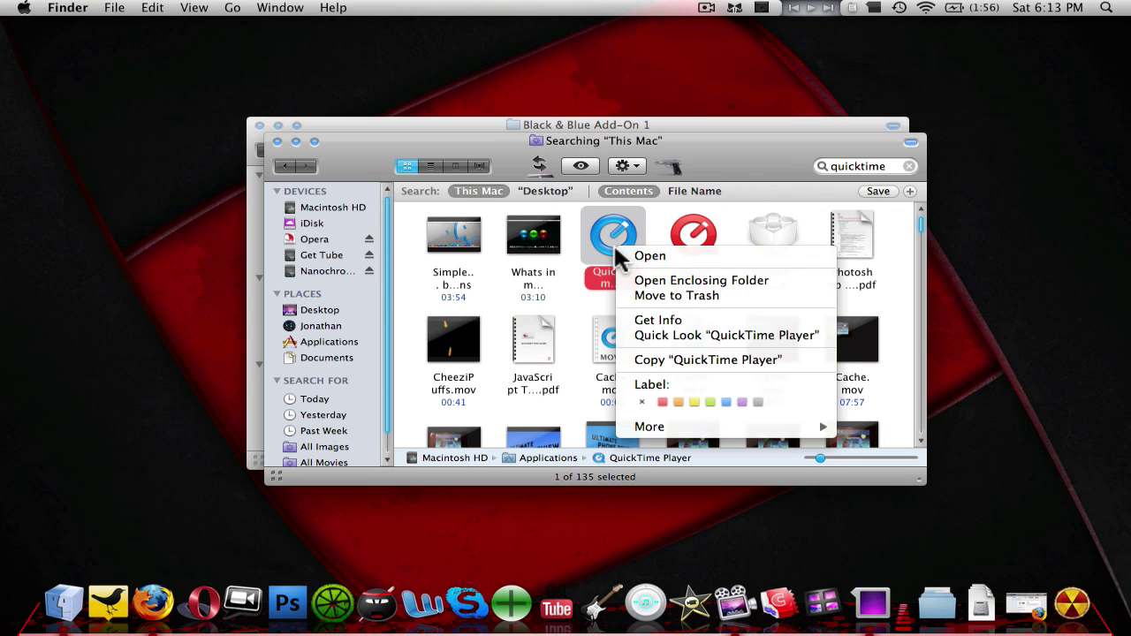
{"action": "left_click", "coordinate": [656, 321]}
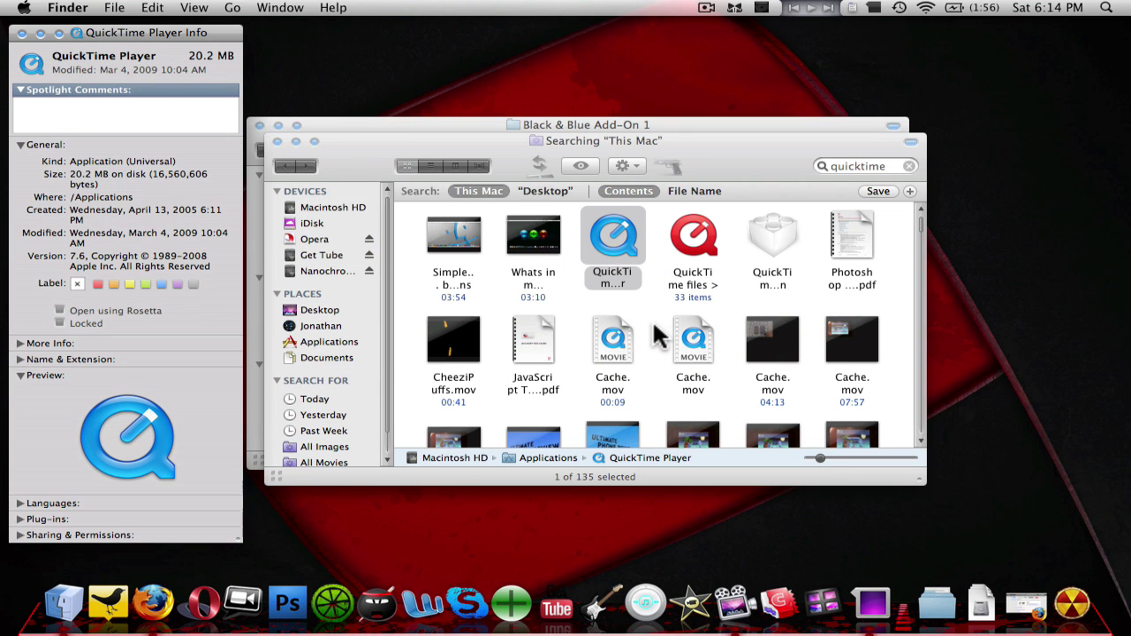
{"action": "left_click", "coordinate": [277, 142]}
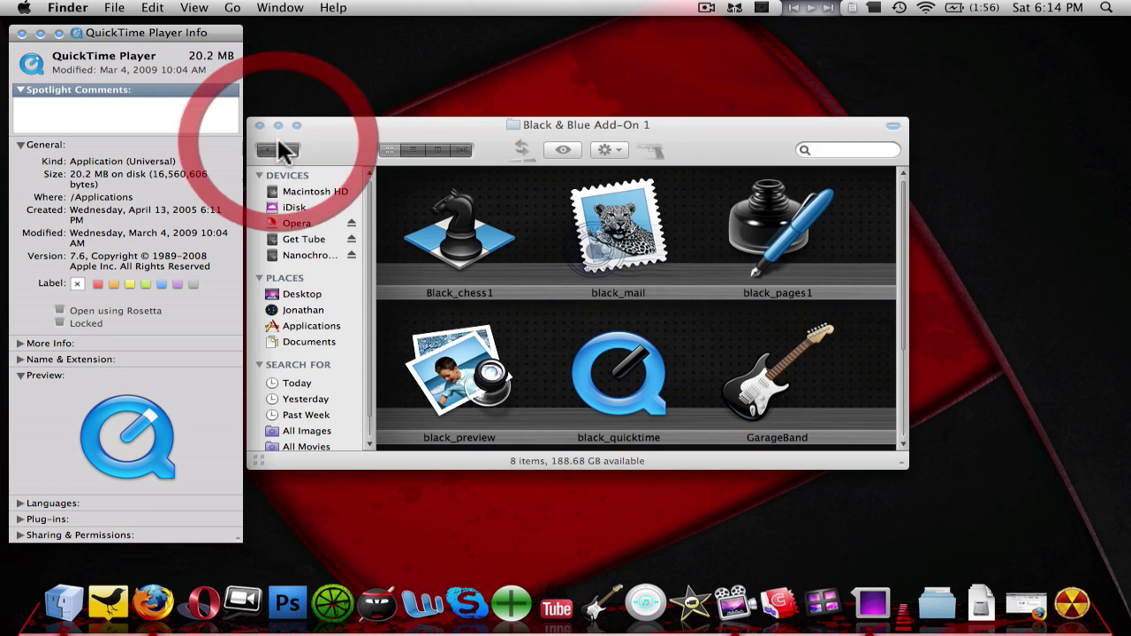
{"action": "scroll", "coordinate": [622, 274], "scroll_direction": "down", "scroll_amount": 3}
{"action": "left_click", "coordinate": [622, 281]}
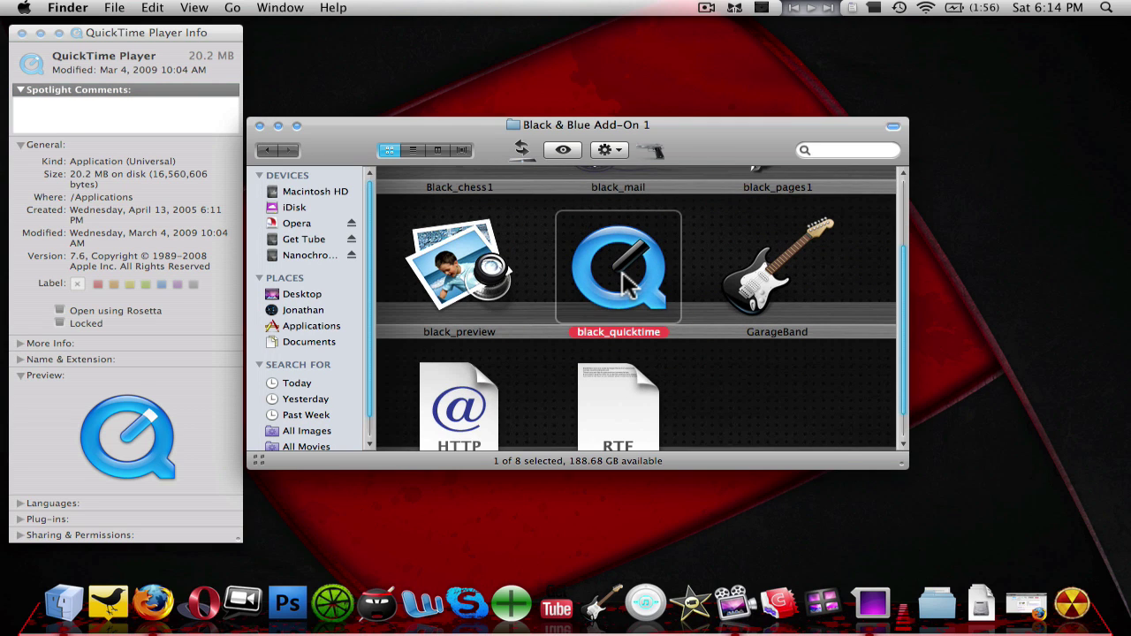
Open black_quicktime's Info window and paste its black icon onto QuickTime Player's Info icon
{"action": "right_click", "coordinate": [623, 274]}
{"action": "left_click", "coordinate": [670, 341]}
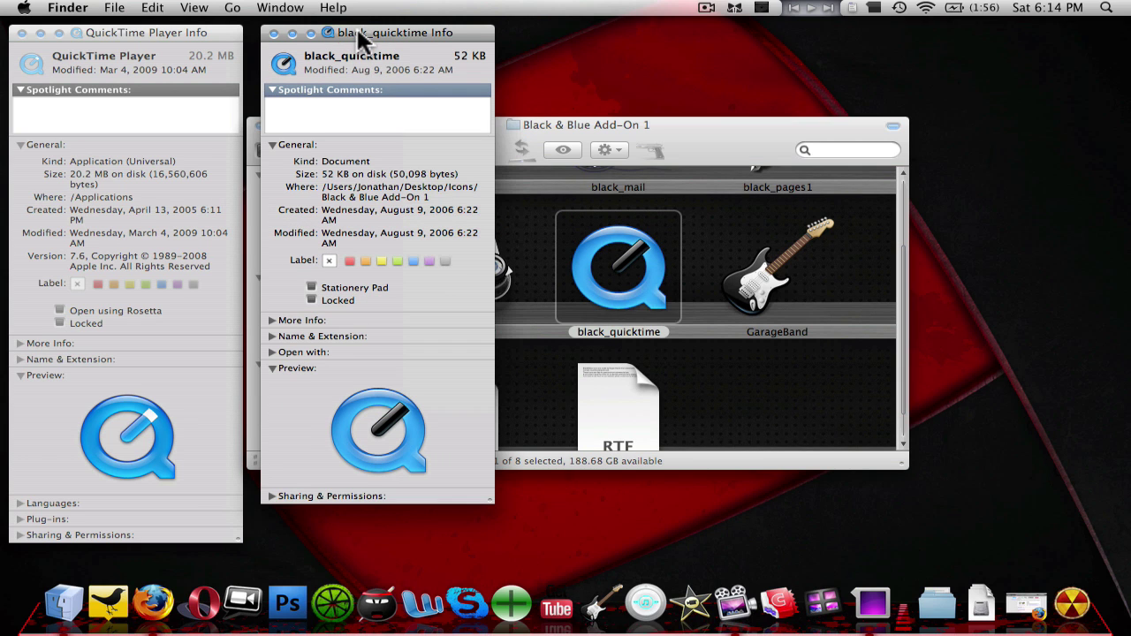
{"action": "left_click_drag", "start_coordinate": [358, 33], "coordinate": [358, 47]}
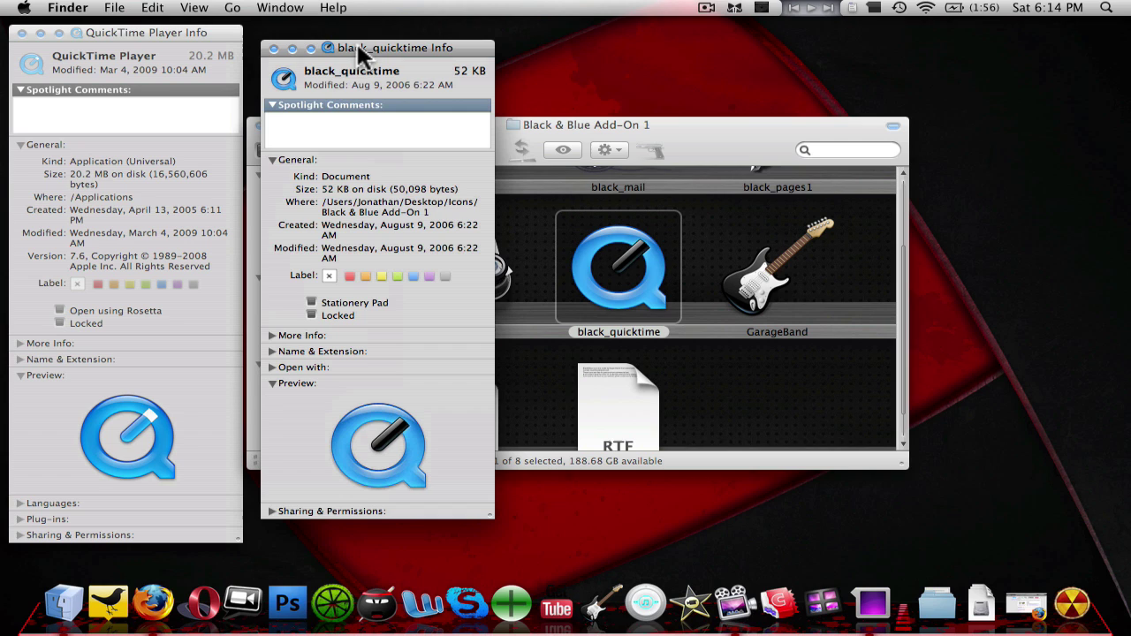
{"action": "left_click", "coordinate": [286, 71]}
{"action": "left_click", "coordinate": [222, 71]}
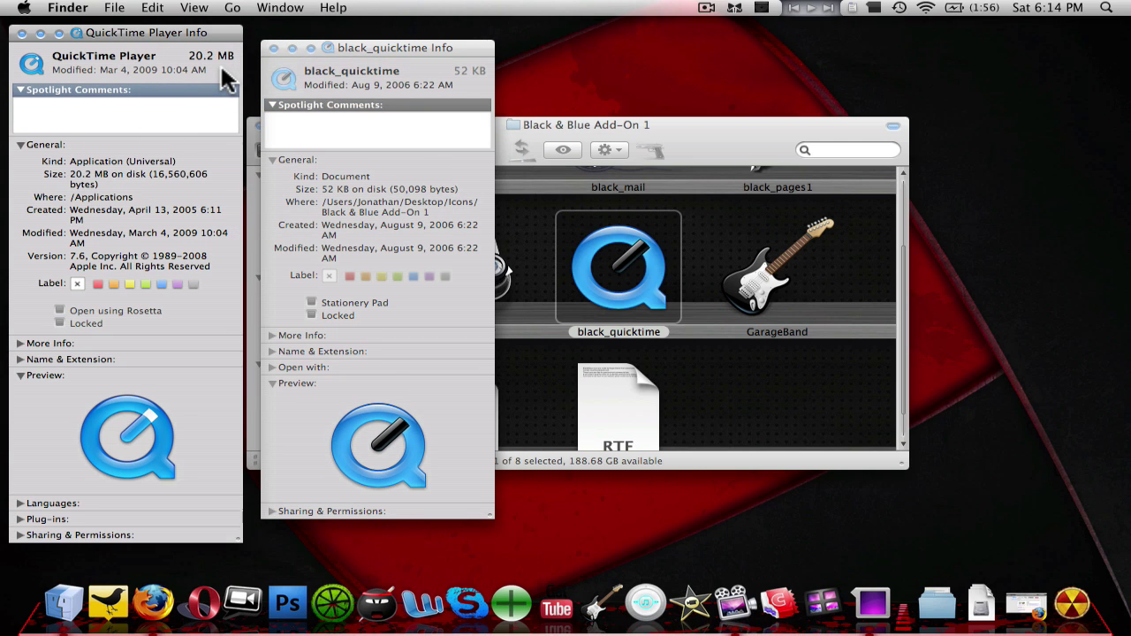
{"action": "left_click", "coordinate": [30, 66]}
{"action": "key", "text": "super+v"}
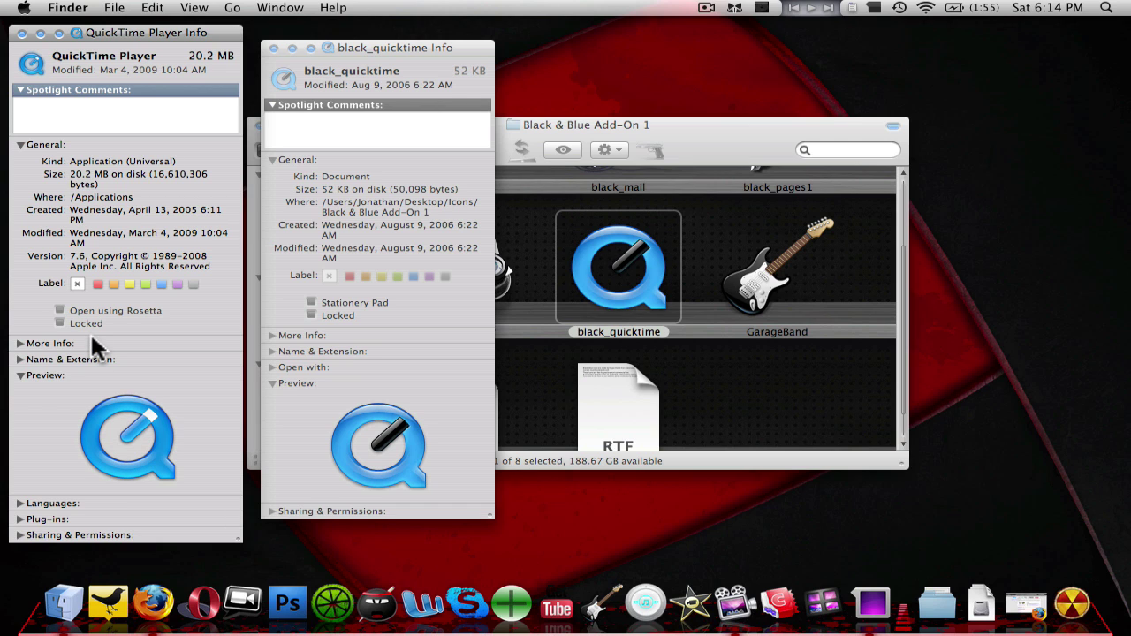
Copy the black icon again and paste it over QuickTime Player's icon in its Info window
{"action": "left_click", "coordinate": [351, 61]}
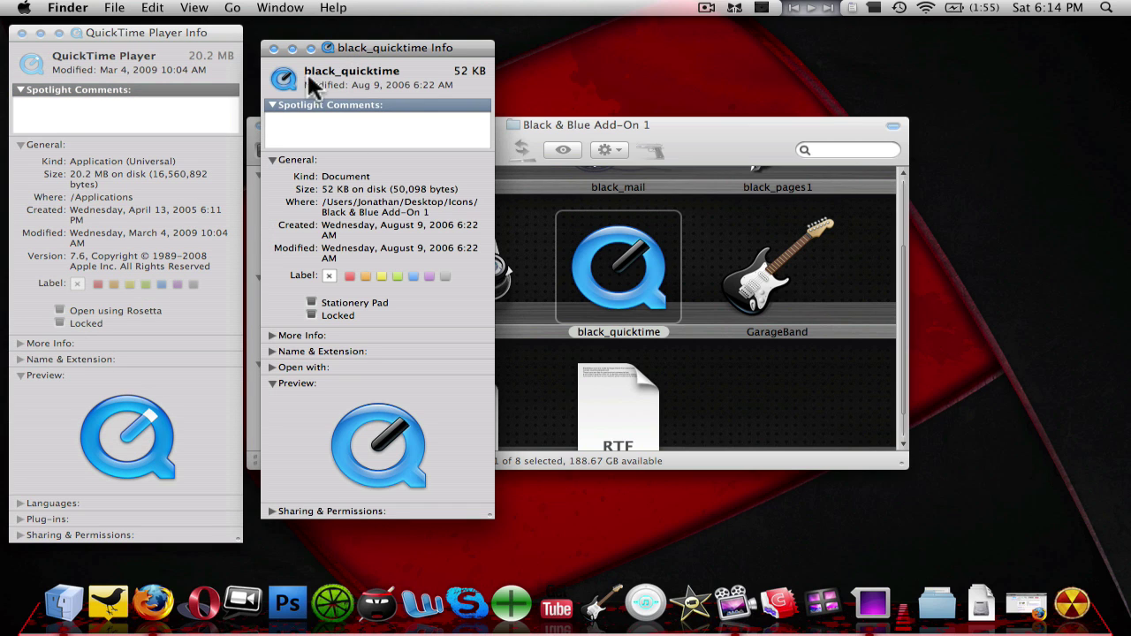
{"action": "left_click", "coordinate": [284, 81]}
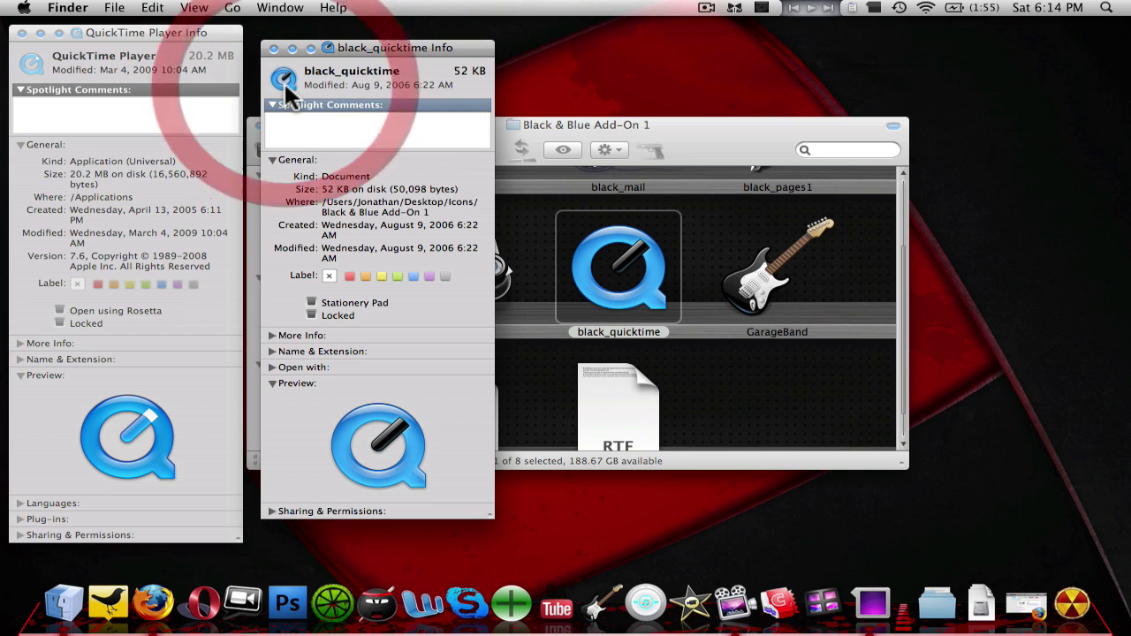
{"action": "left_click", "coordinate": [44, 53]}
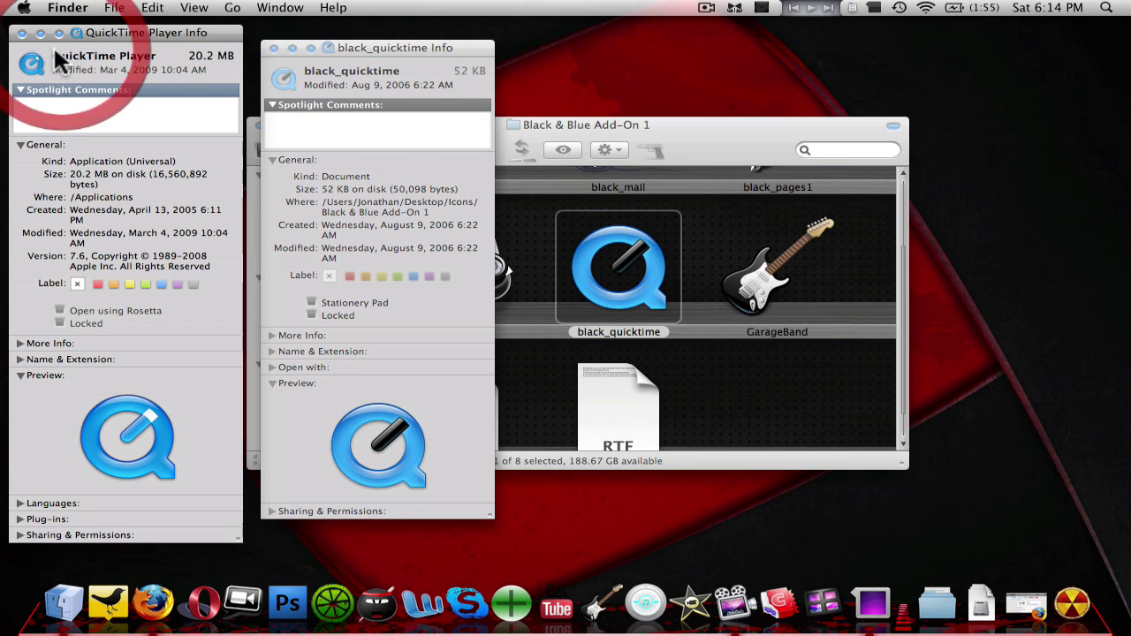
{"action": "left_click", "coordinate": [42, 52]}
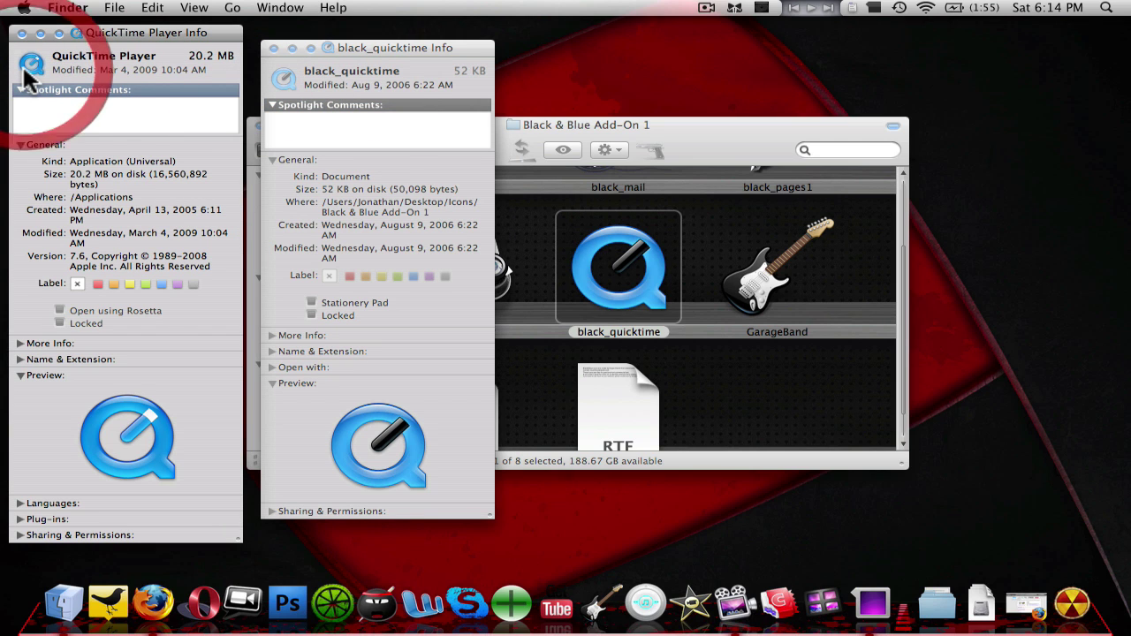
{"action": "key", "text": "super+v"}
Close both Info windows and search 'quicktime' to select QuickTime Player
{"action": "left_click", "coordinate": [274, 48]}
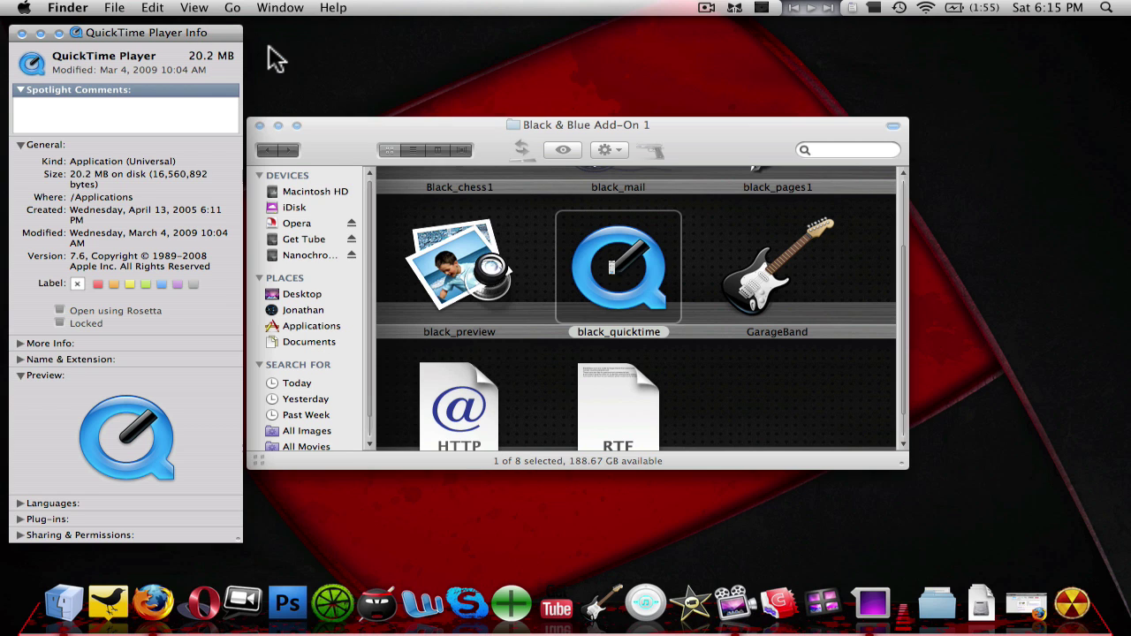
{"action": "left_click", "coordinate": [21, 34]}
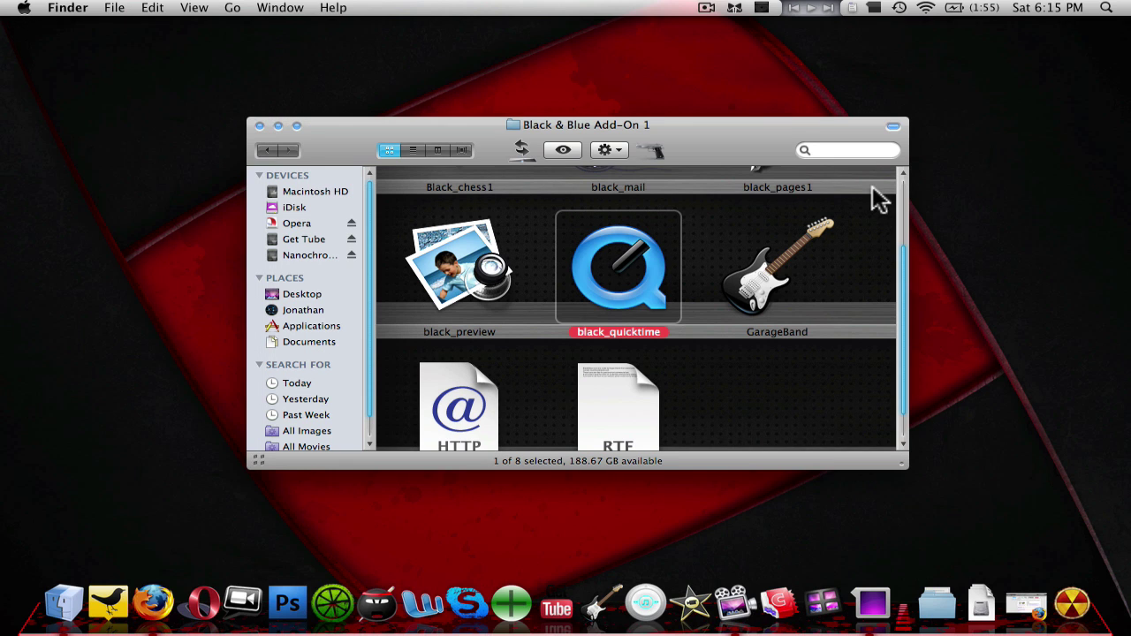
{"action": "left_click", "coordinate": [880, 157]}
{"action": "type", "text": "qu"}
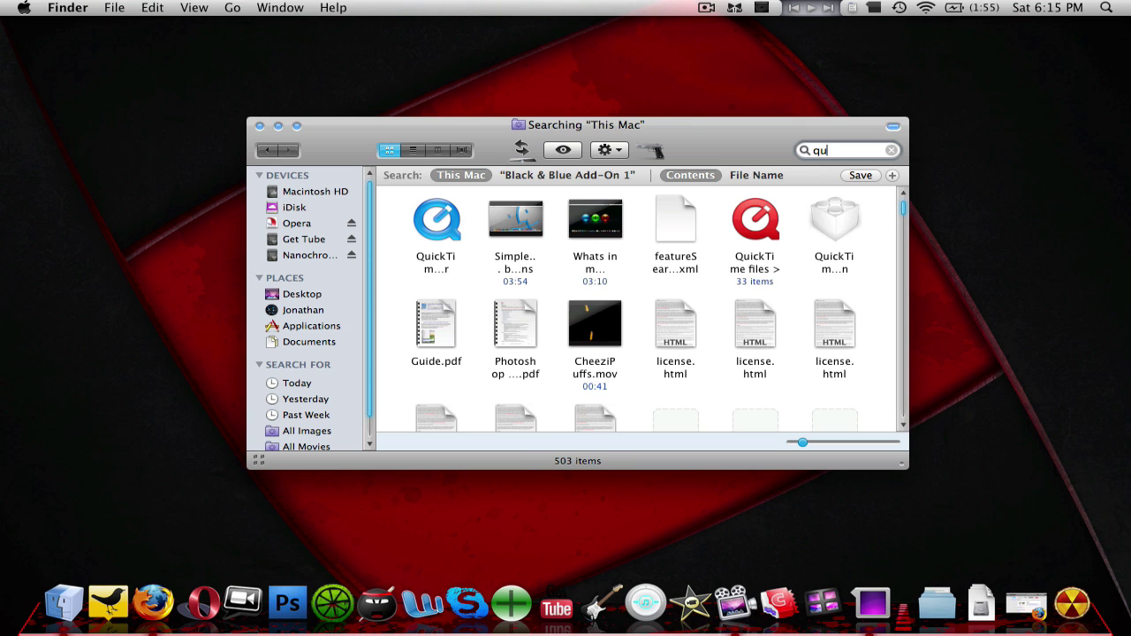
{"action": "type", "text": "icktime"}
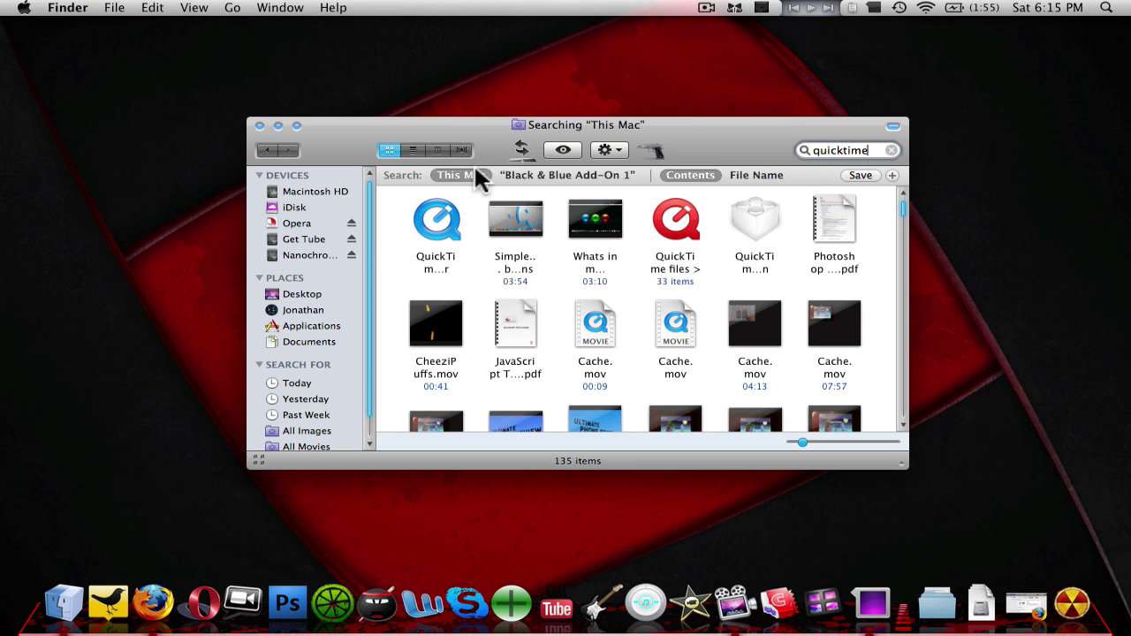
{"action": "left_click", "coordinate": [431, 231]}
Add QuickTime Player to the Dock, drag it back out, and close the search window
{"action": "left_click_drag", "start_coordinate": [424, 451], "coordinate": [415, 606]}
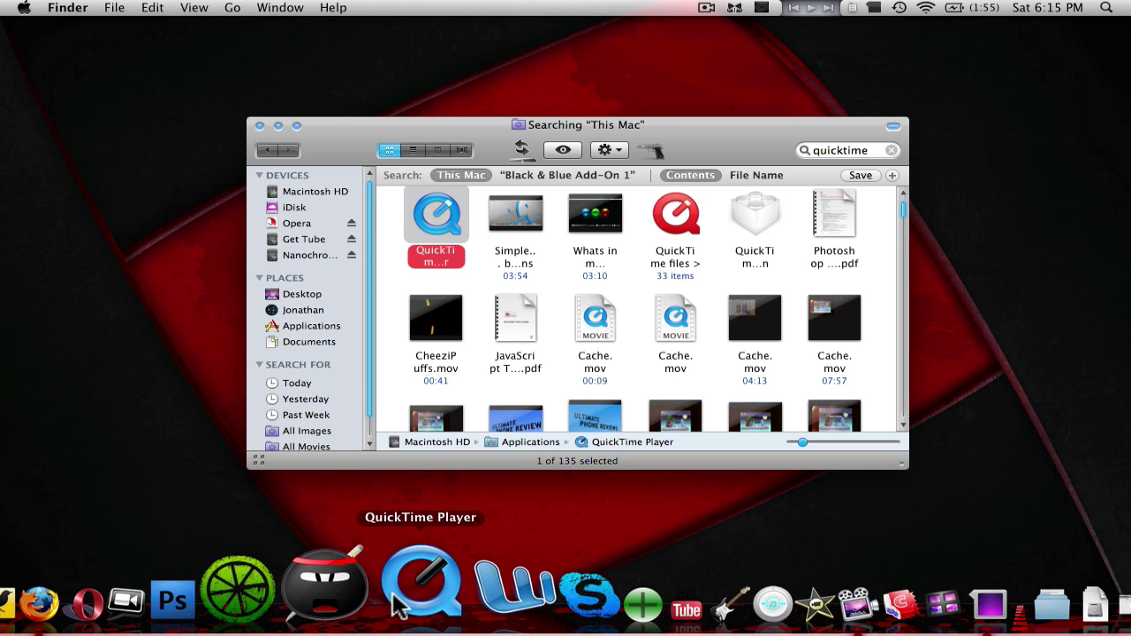
{"action": "left_click_drag", "start_coordinate": [395, 602], "coordinate": [402, 428]}
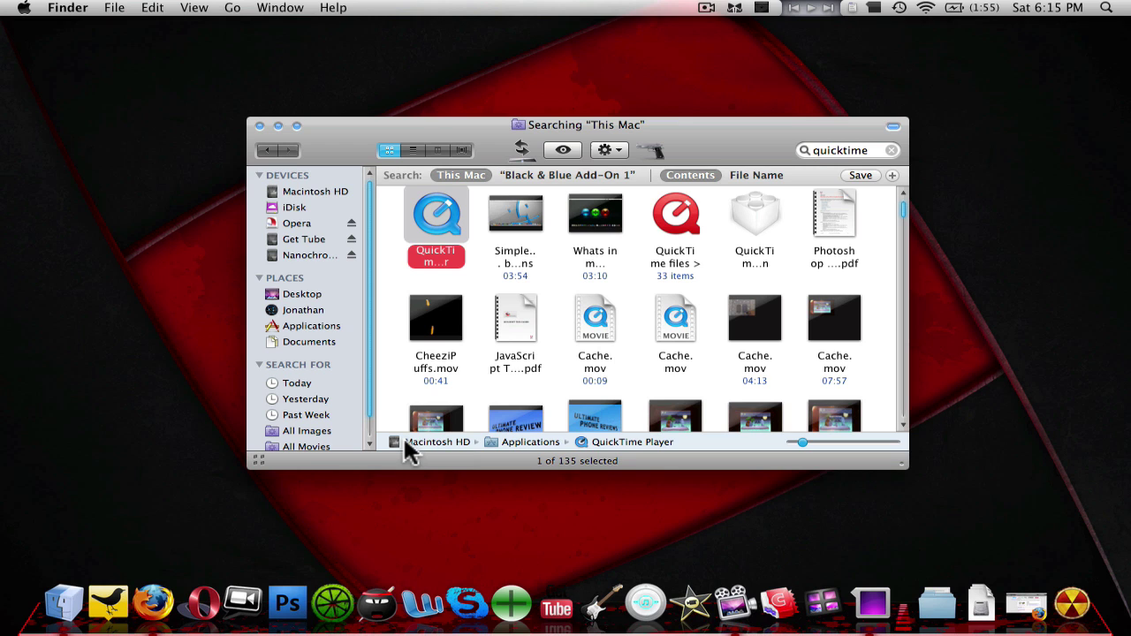
{"action": "left_click", "coordinate": [260, 126]}
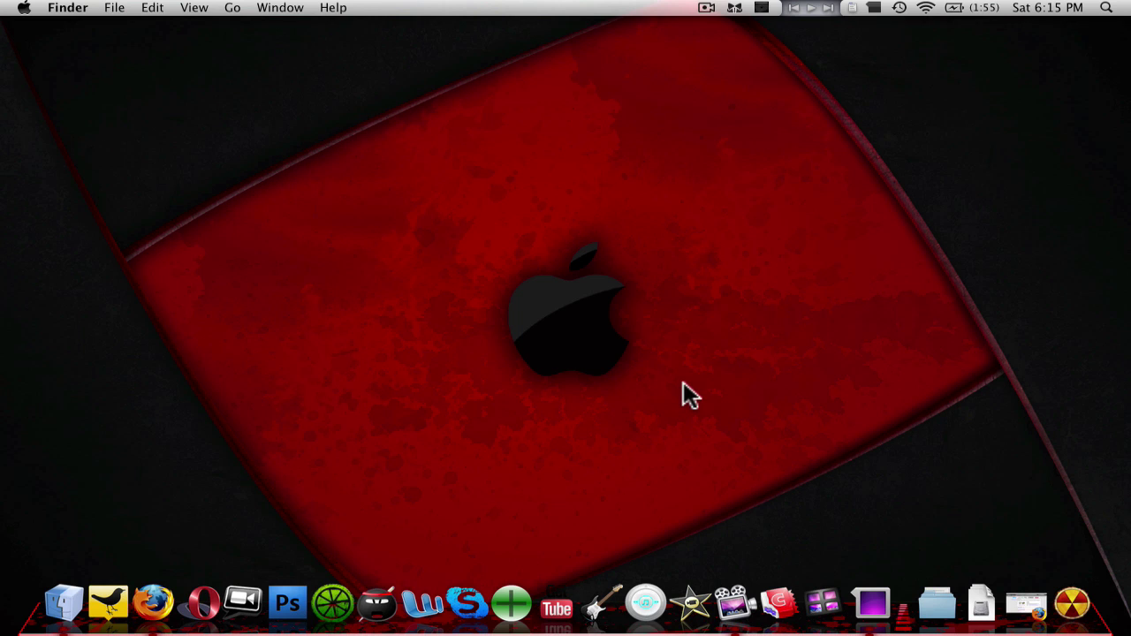
Launch CandyBar and scroll through General, Folder, Network and Device Icons, then back to the top
{"action": "left_click", "coordinate": [776, 609]}
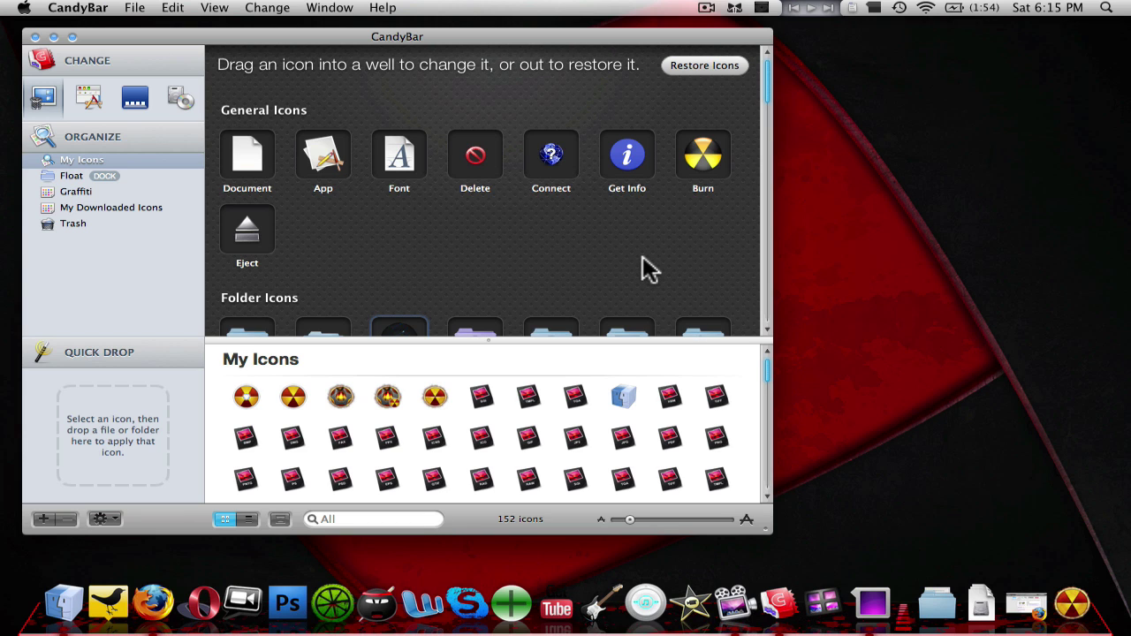
{"action": "scroll", "coordinate": [643, 258], "scroll_direction": "down", "scroll_amount": 5}
{"action": "scroll", "coordinate": [642, 256], "scroll_direction": "down", "scroll_amount": 5}
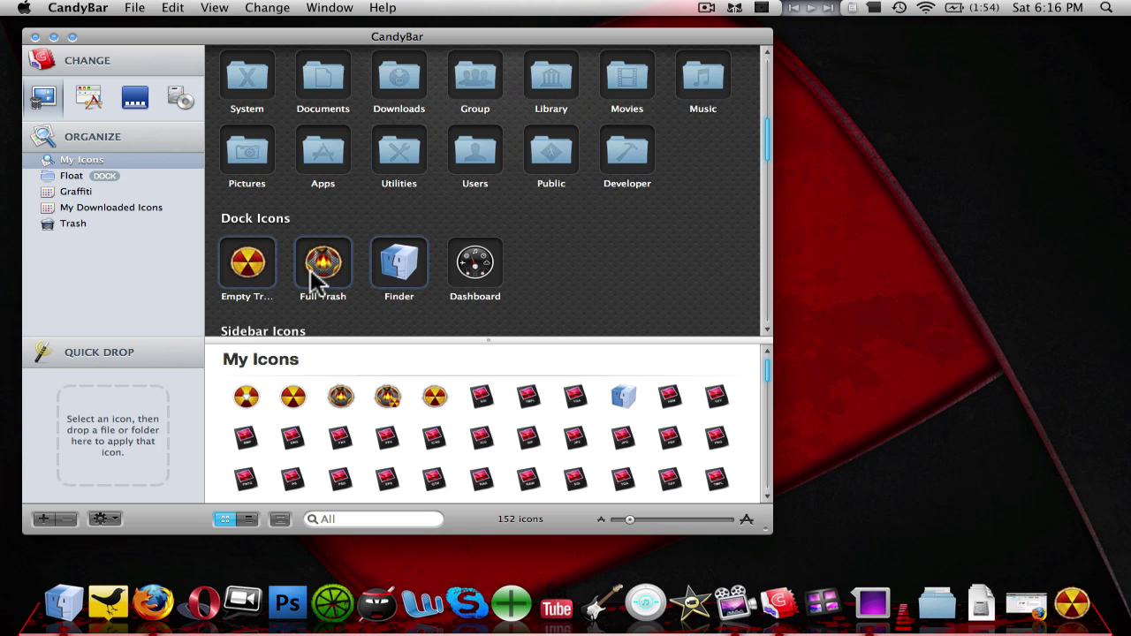
{"action": "scroll", "coordinate": [313, 283], "scroll_direction": "down", "scroll_amount": 5}
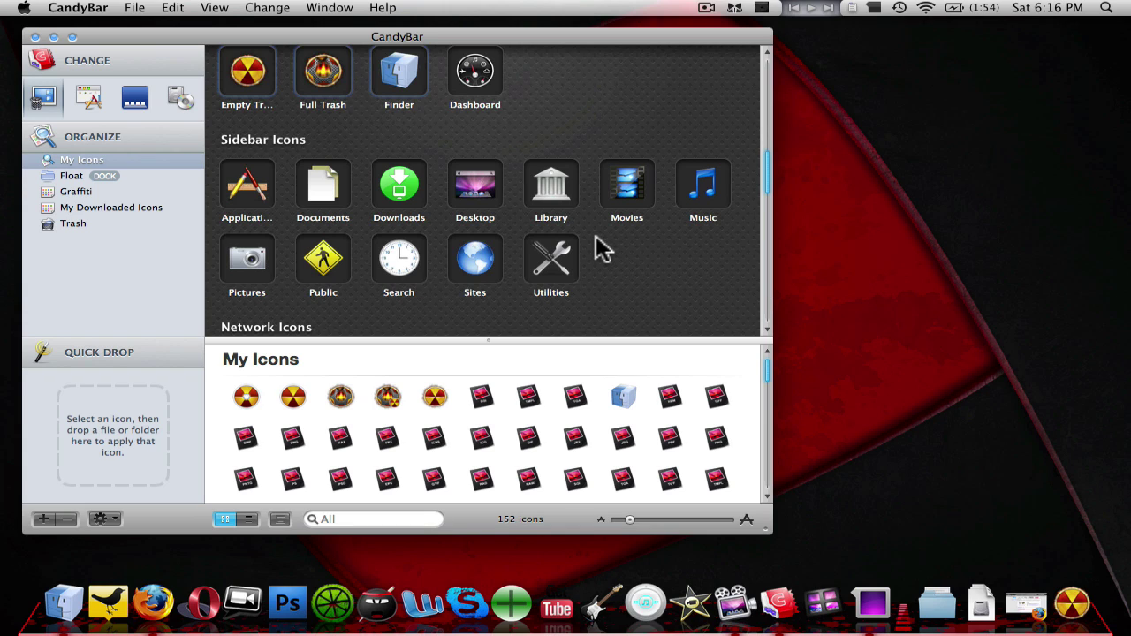
{"action": "scroll", "coordinate": [601, 250], "scroll_direction": "down", "scroll_amount": 3}
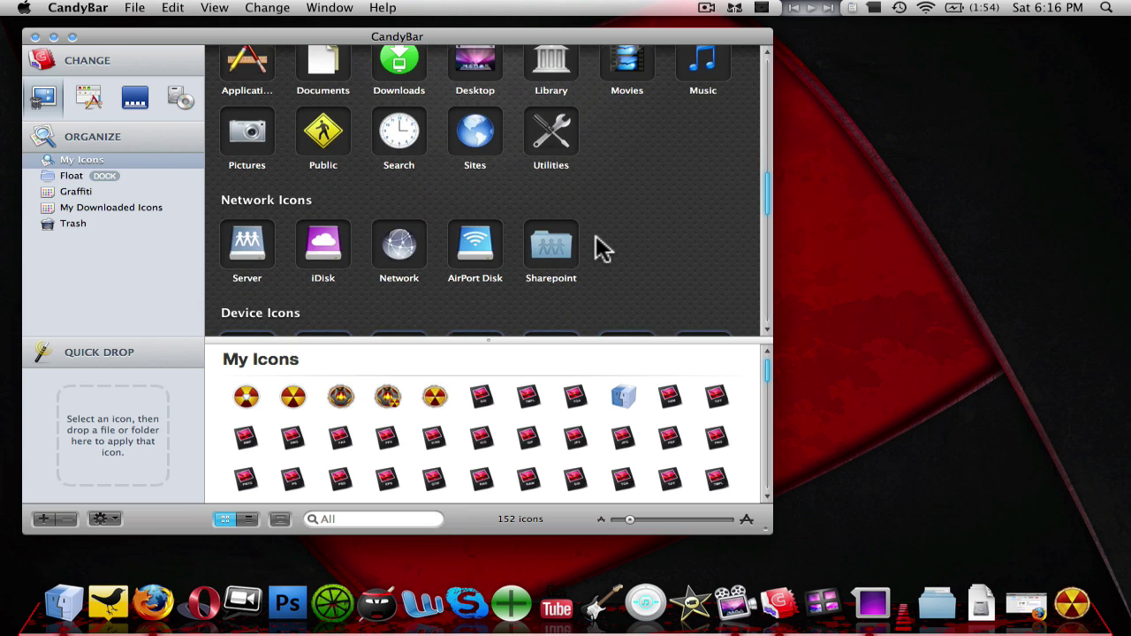
{"action": "scroll", "coordinate": [601, 250], "scroll_direction": "down", "scroll_amount": 6}
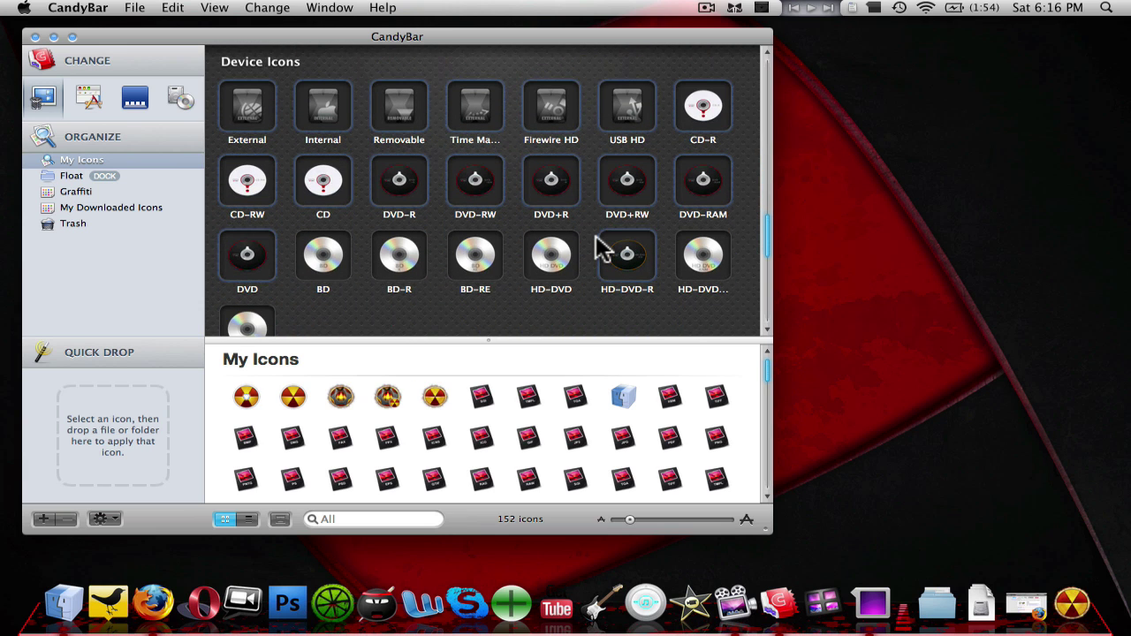
{"action": "scroll", "coordinate": [484, 452], "scroll_direction": "down", "scroll_amount": 5}
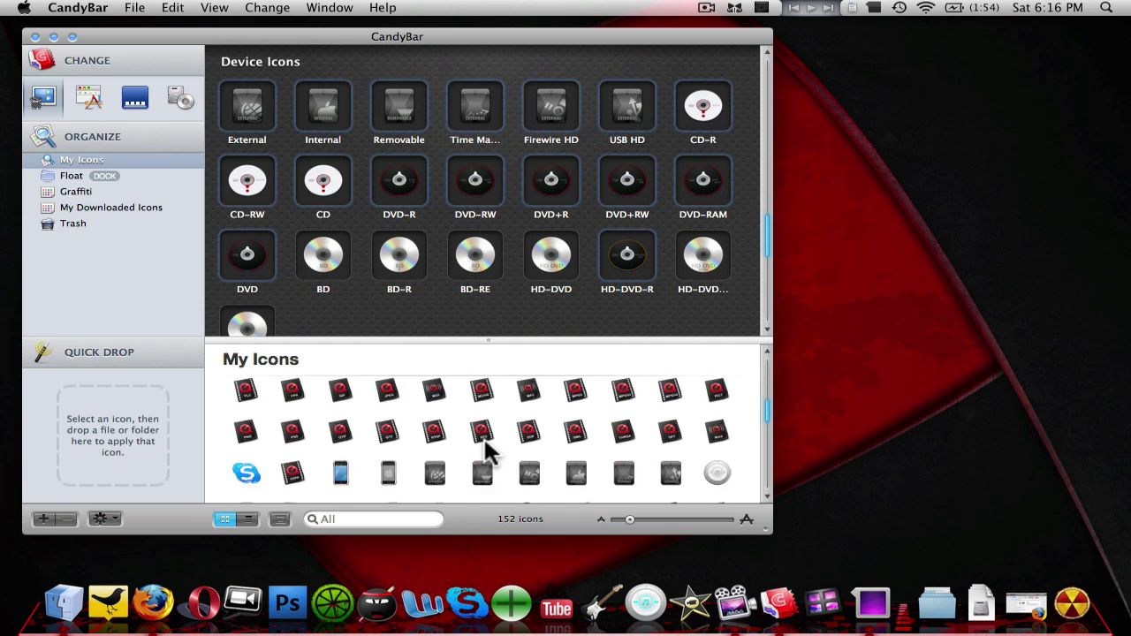
{"action": "scroll", "coordinate": [489, 452], "scroll_direction": "down", "scroll_amount": 3}
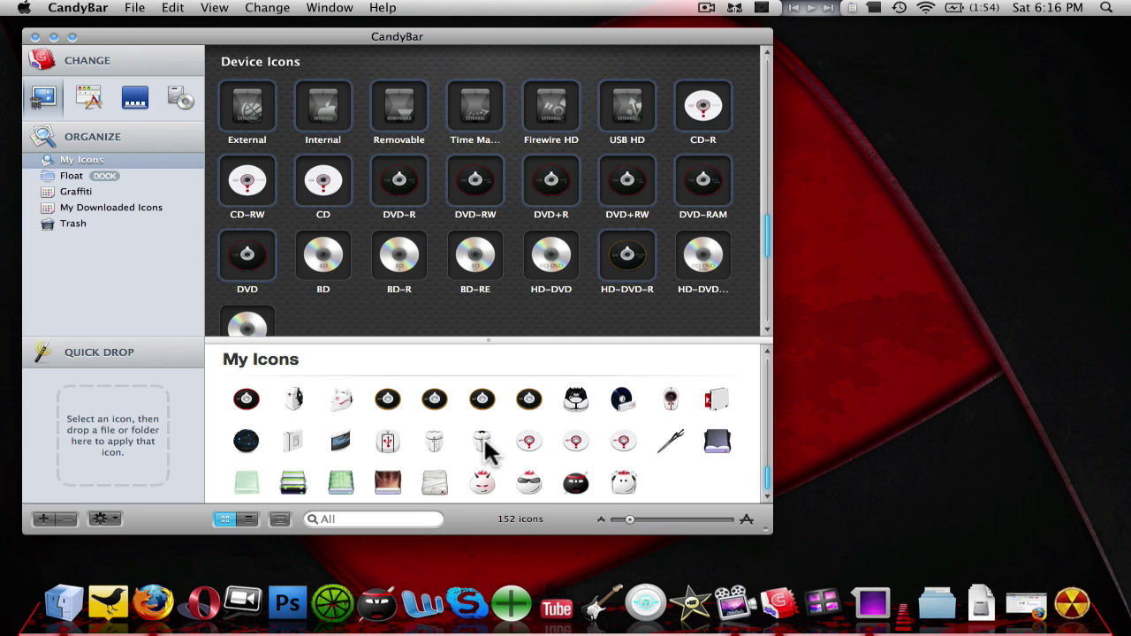
{"action": "scroll", "coordinate": [486, 451], "scroll_direction": "up", "scroll_amount": 10}
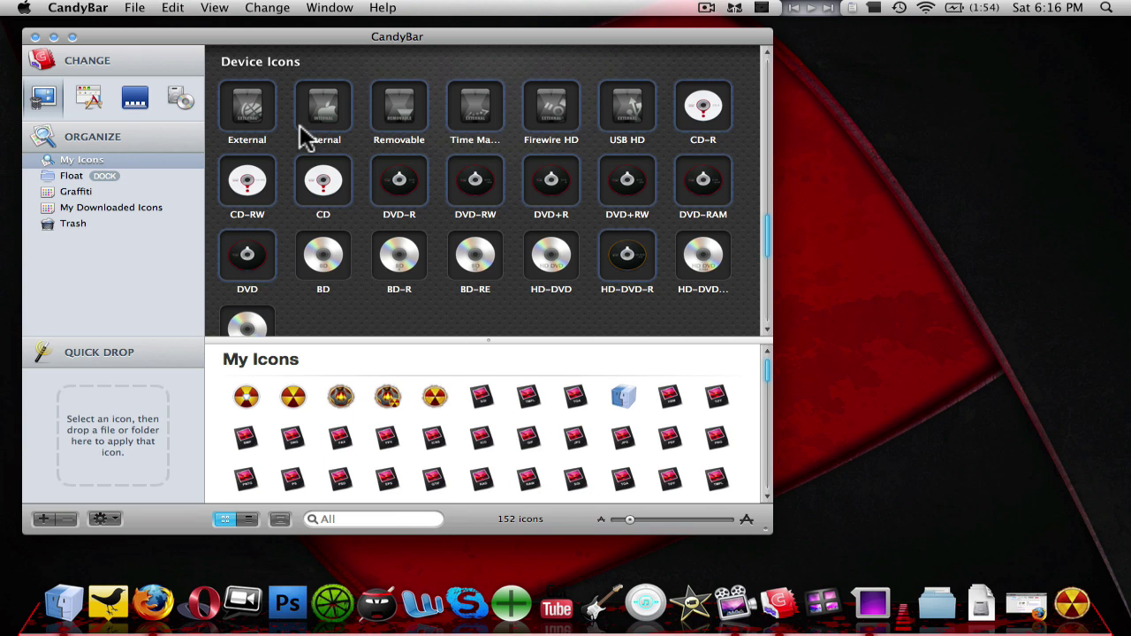
{"action": "scroll", "coordinate": [305, 139], "scroll_direction": "up", "scroll_amount": 10}
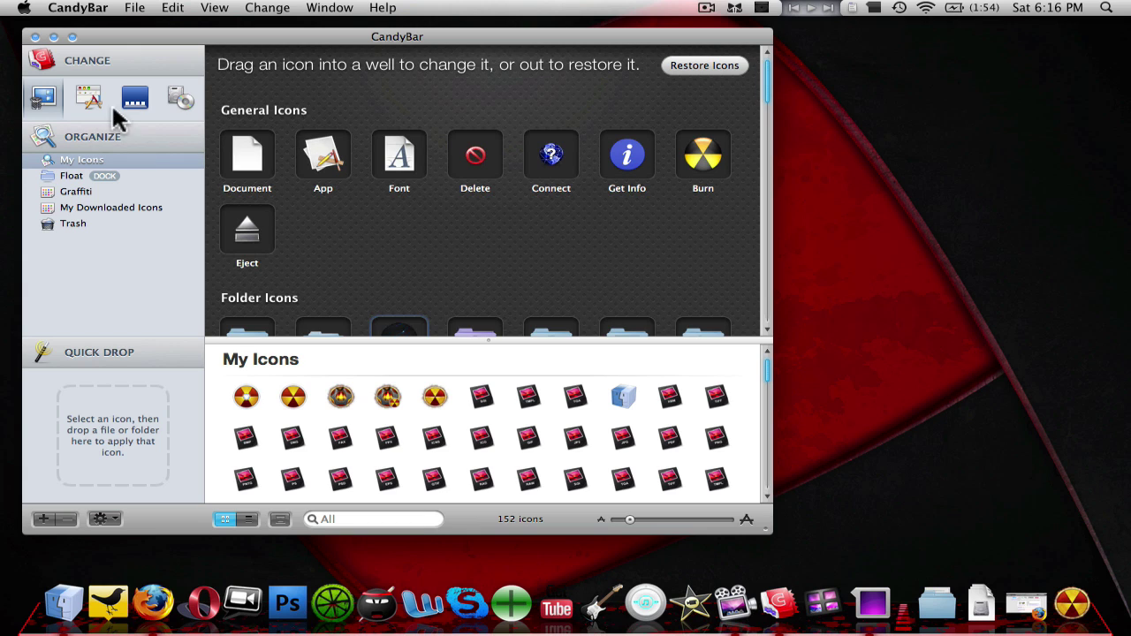
Show the Applications list and drag the Burning Globe icon from My Icons onto Firefox's well
{"action": "left_click", "coordinate": [83, 95]}
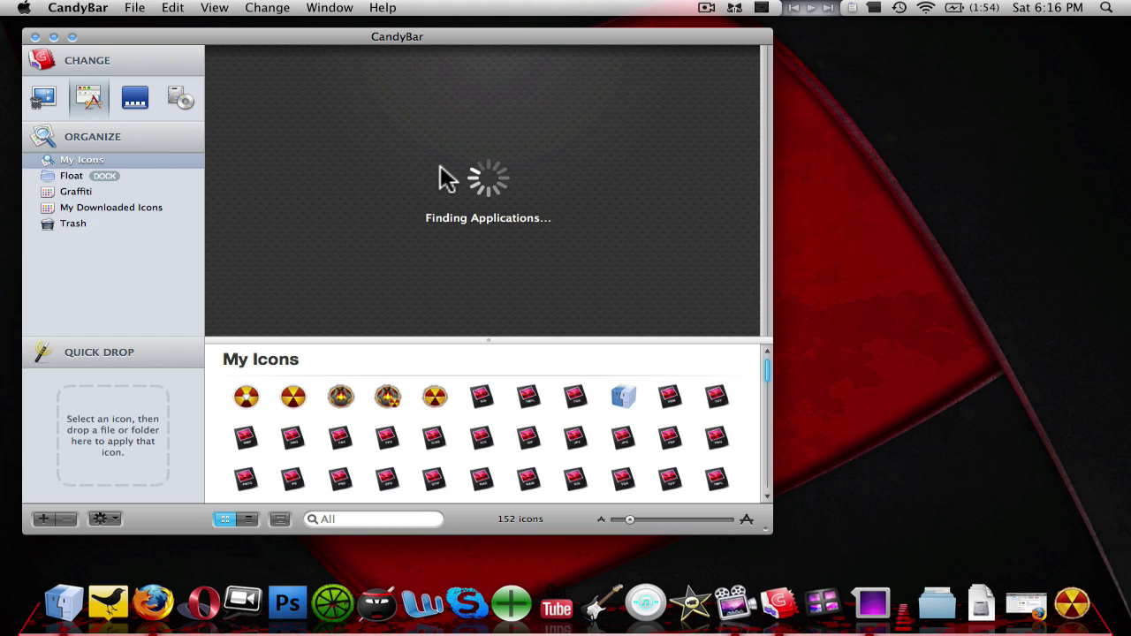
{"action": "scroll", "coordinate": [442, 199], "scroll_direction": "down", "scroll_amount": 5}
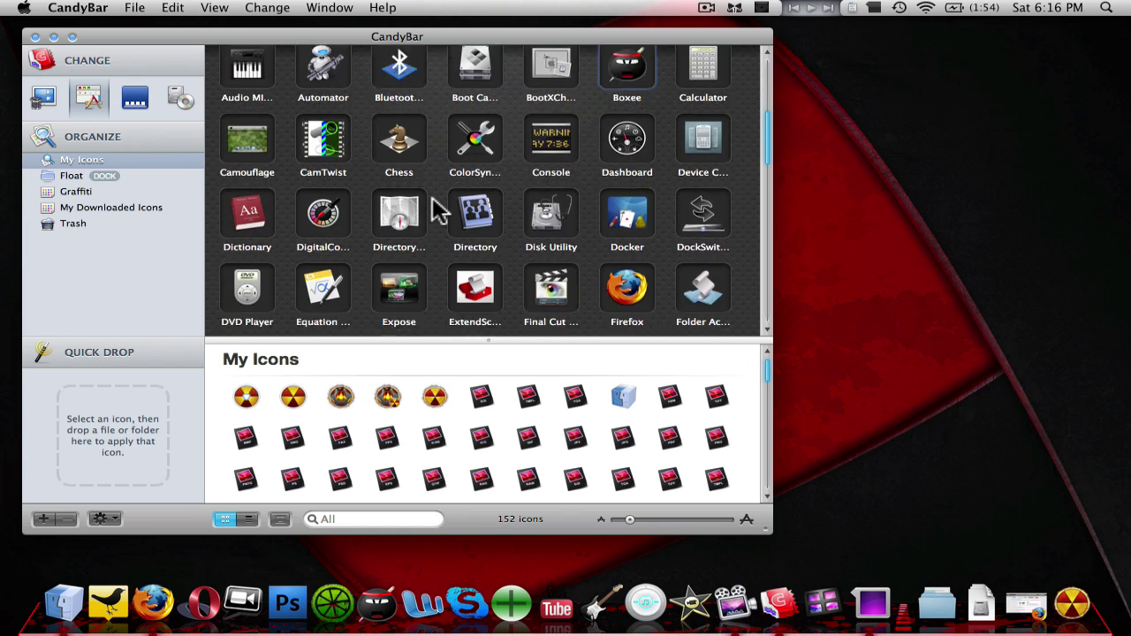
{"action": "scroll", "coordinate": [440, 210], "scroll_direction": "down", "scroll_amount": 2}
{"action": "scroll", "coordinate": [439, 209], "scroll_direction": "up", "scroll_amount": 1}
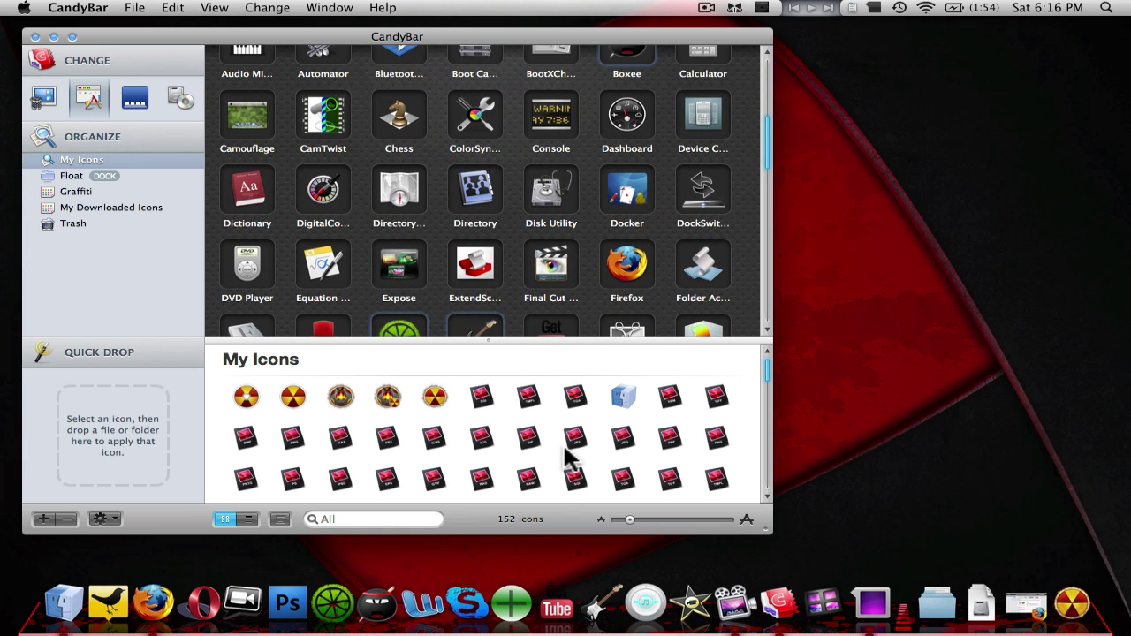
{"action": "scroll", "coordinate": [599, 256], "scroll_direction": "down", "scroll_amount": 3}
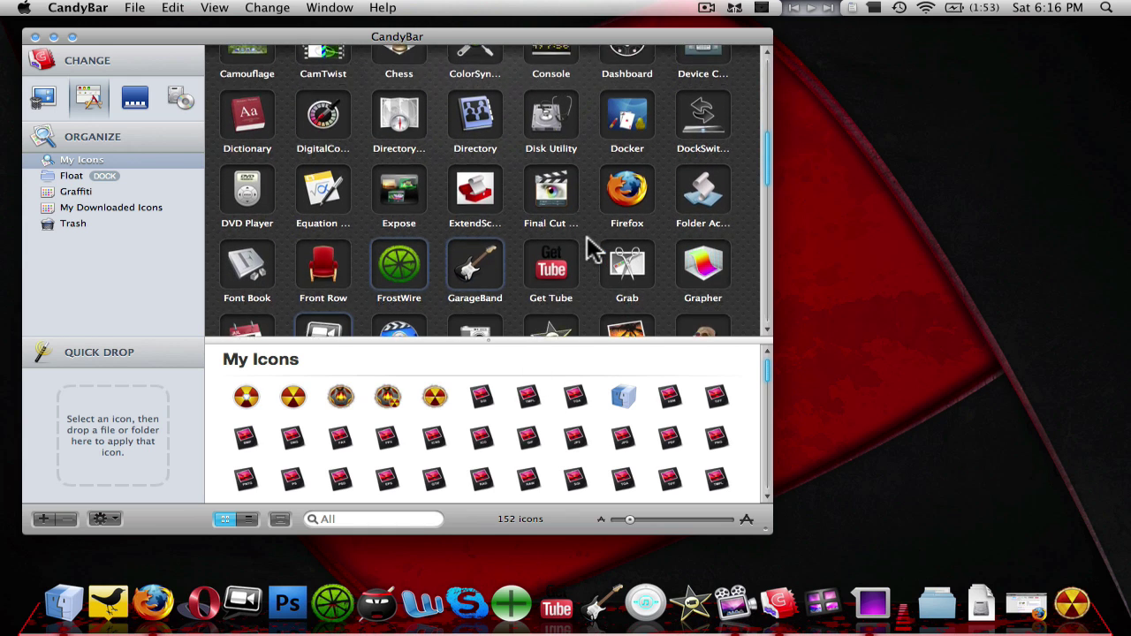
{"action": "scroll", "coordinate": [565, 449], "scroll_direction": "down", "scroll_amount": 5}
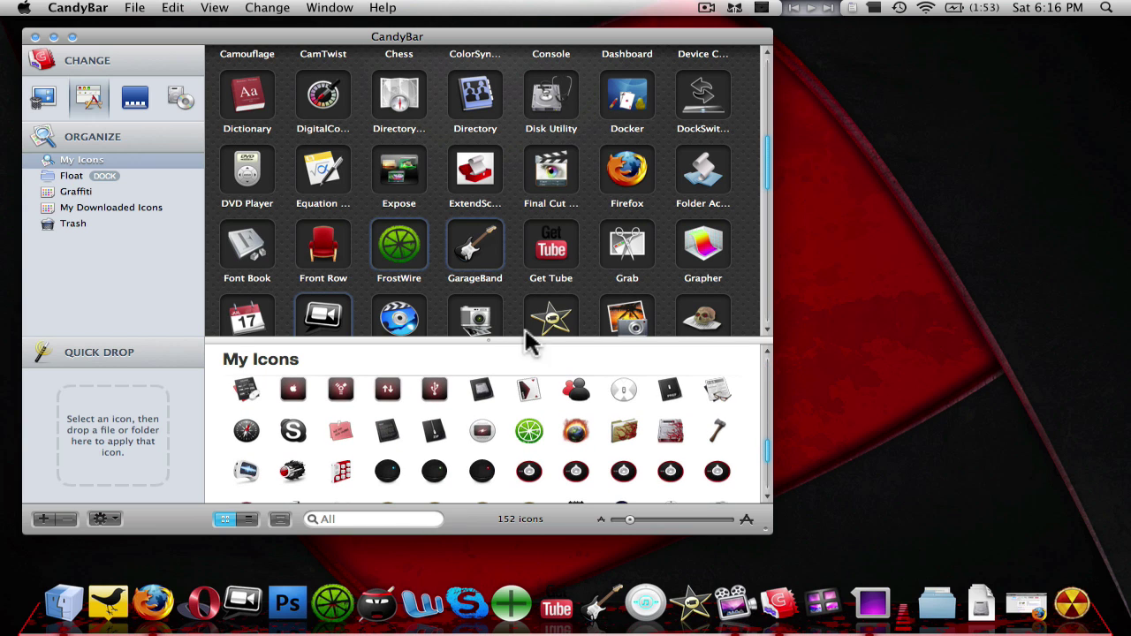
{"action": "scroll", "coordinate": [513, 215], "scroll_direction": "up", "scroll_amount": 2}
{"action": "scroll", "coordinate": [512, 215], "scroll_direction": "up", "scroll_amount": 2}
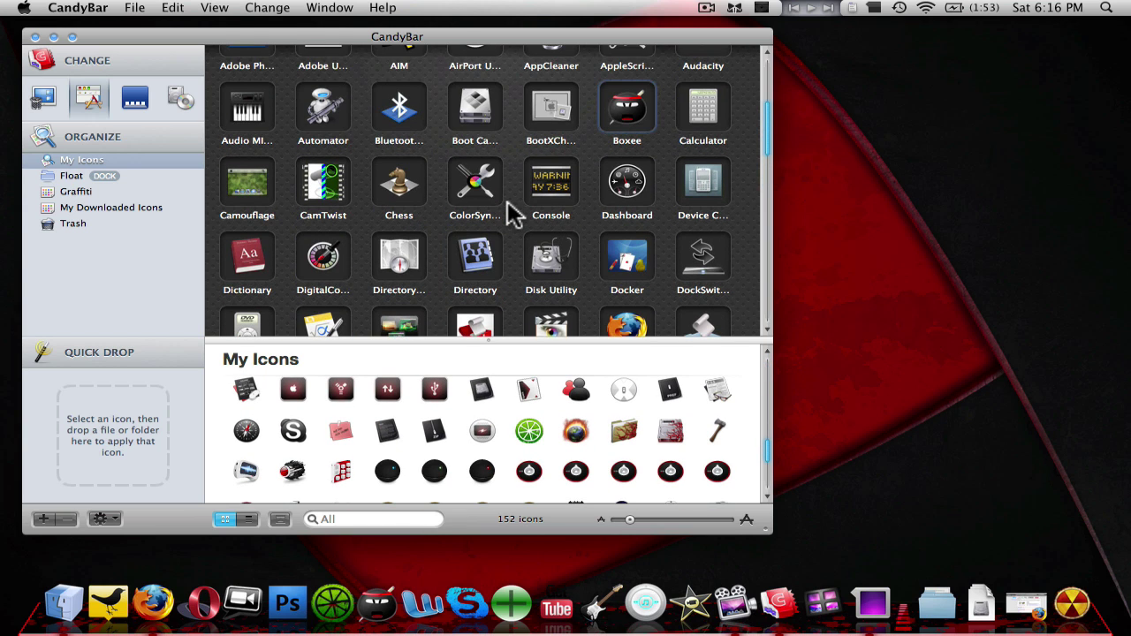
{"action": "scroll", "coordinate": [513, 215], "scroll_direction": "up", "scroll_amount": 2}
{"action": "scroll", "coordinate": [512, 215], "scroll_direction": "up", "scroll_amount": 2}
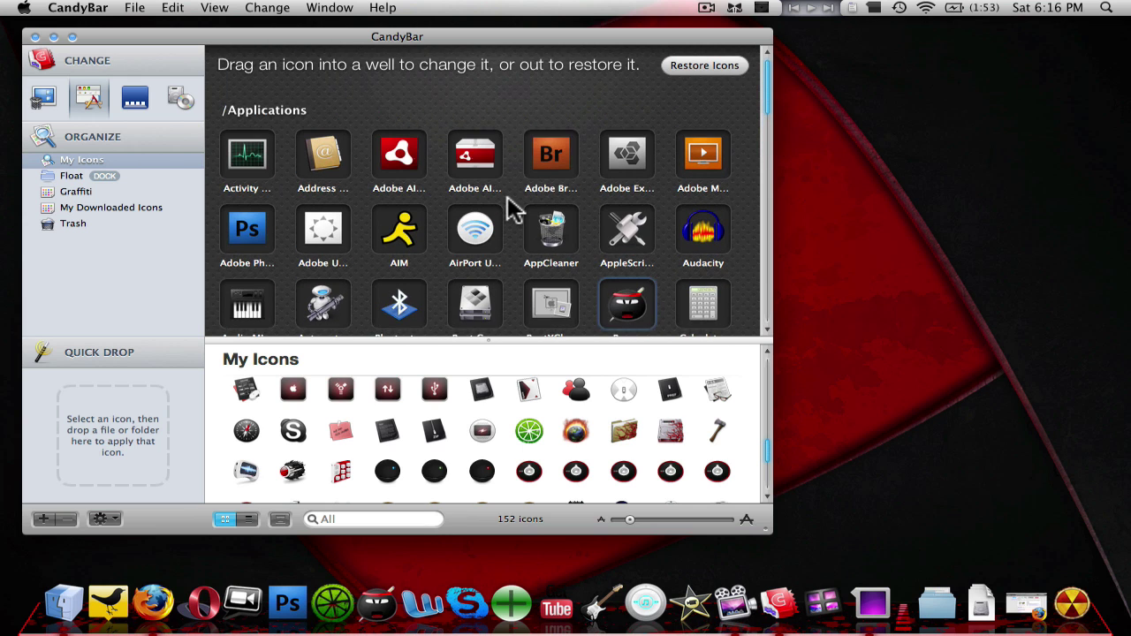
{"action": "scroll", "coordinate": [512, 215], "scroll_direction": "down", "scroll_amount": 5}
{"action": "scroll", "coordinate": [513, 212], "scroll_direction": "down", "scroll_amount": 1}
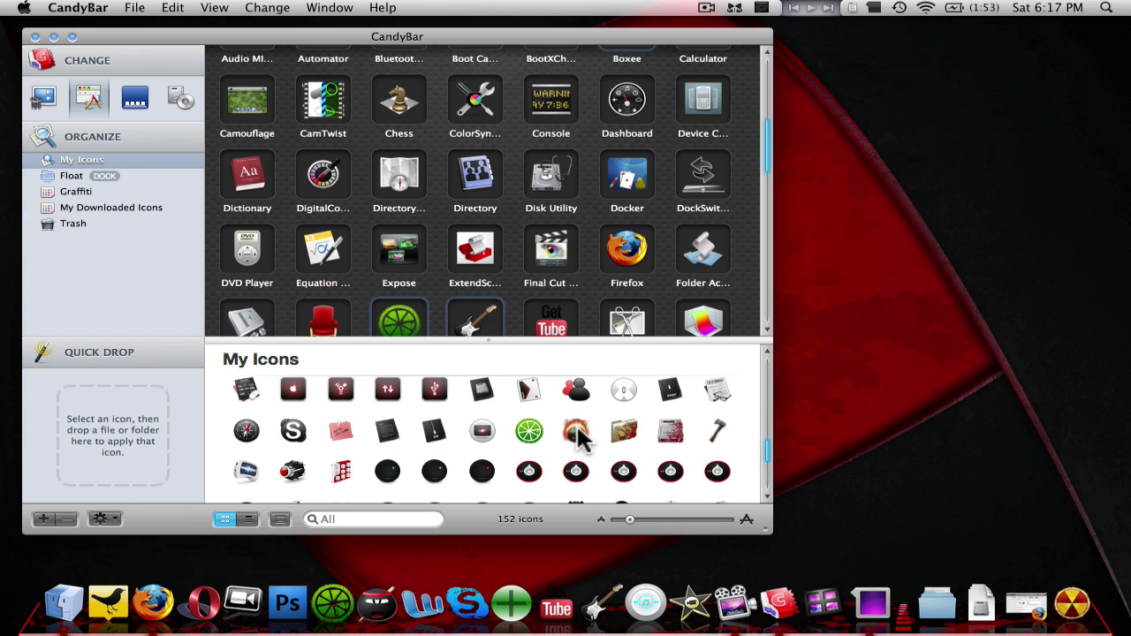
{"action": "mouse_move", "coordinate": [579, 437]}
{"action": "left_mouse_down"}
{"action": "mouse_move", "coordinate": [661, 241]}
{"action": "mouse_move", "coordinate": [649, 253]}
{"action": "mouse_move", "coordinate": [641, 243]}
{"action": "left_mouse_up"}
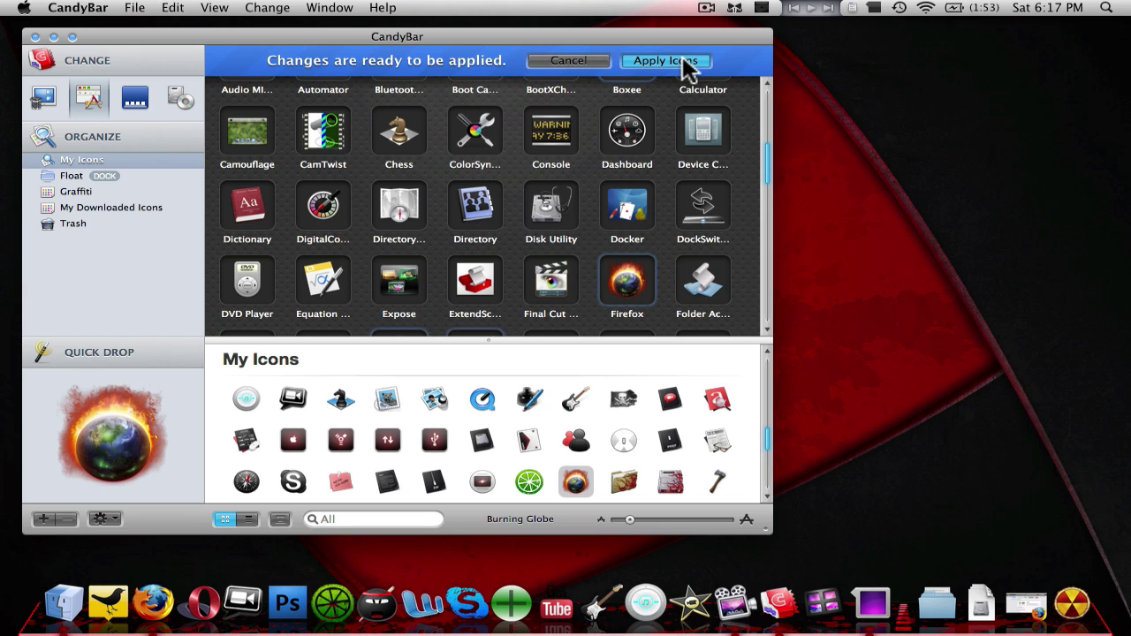
Apply the Burning Globe icon change with the admin password and relaunch the Dock
{"action": "left_click", "coordinate": [687, 62]}
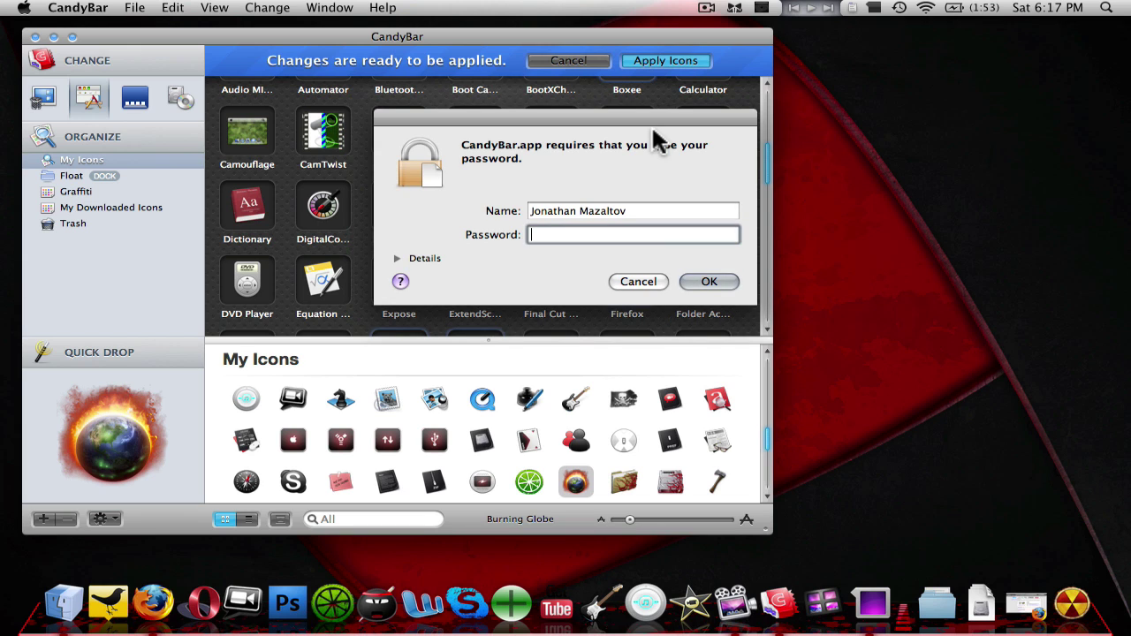
{"action": "type", "text": "•••••••••"}
{"action": "key", "text": "Return"}
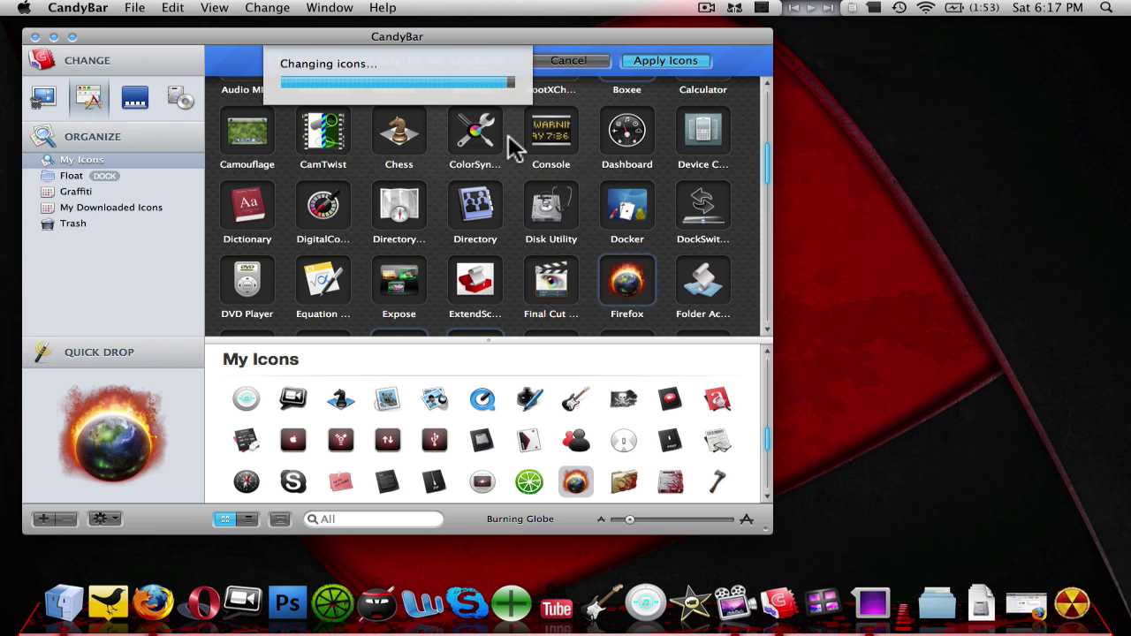
{"action": "left_click", "coordinate": [658, 234]}
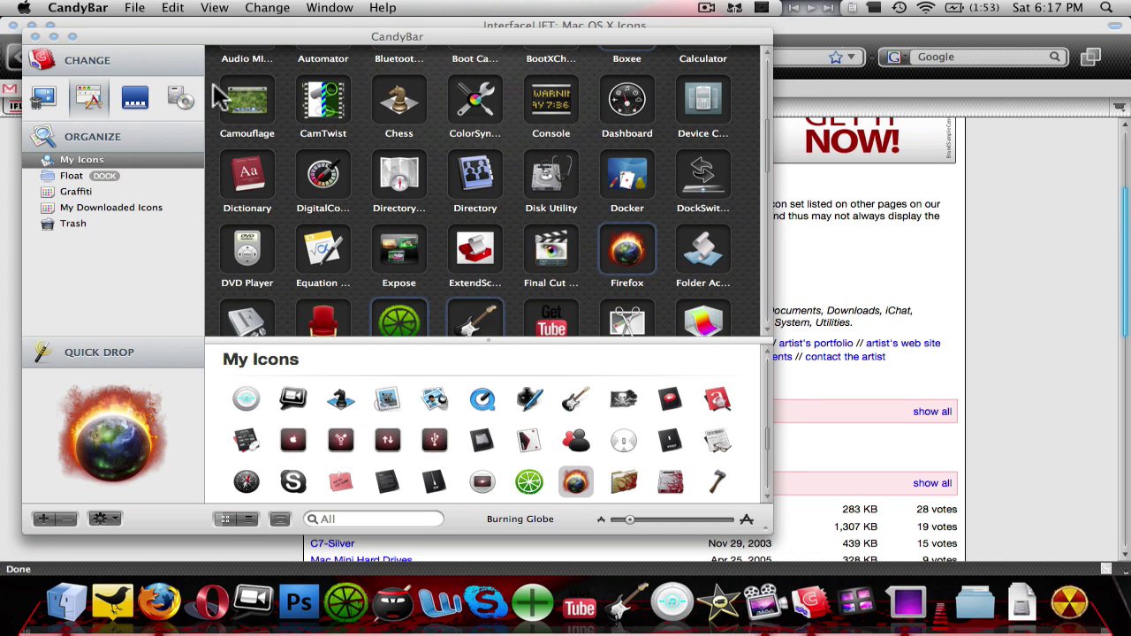
Minimize the browser and check the Firefox icon's menu in the Dock
{"action": "left_click", "coordinate": [31, 25]}
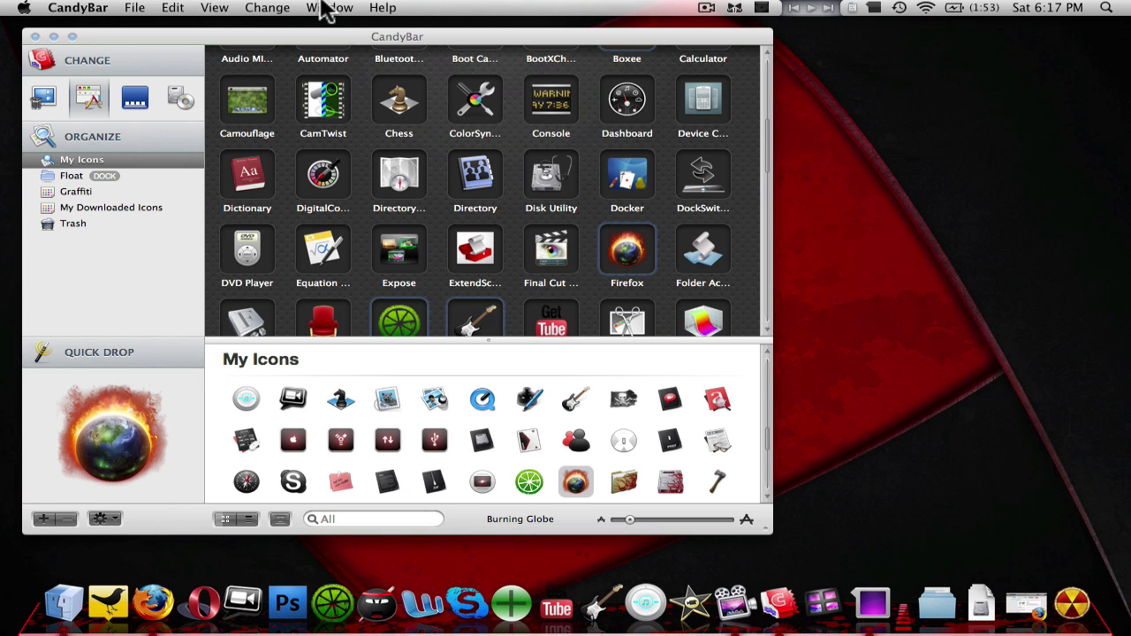
{"action": "right_click", "coordinate": [162, 623]}
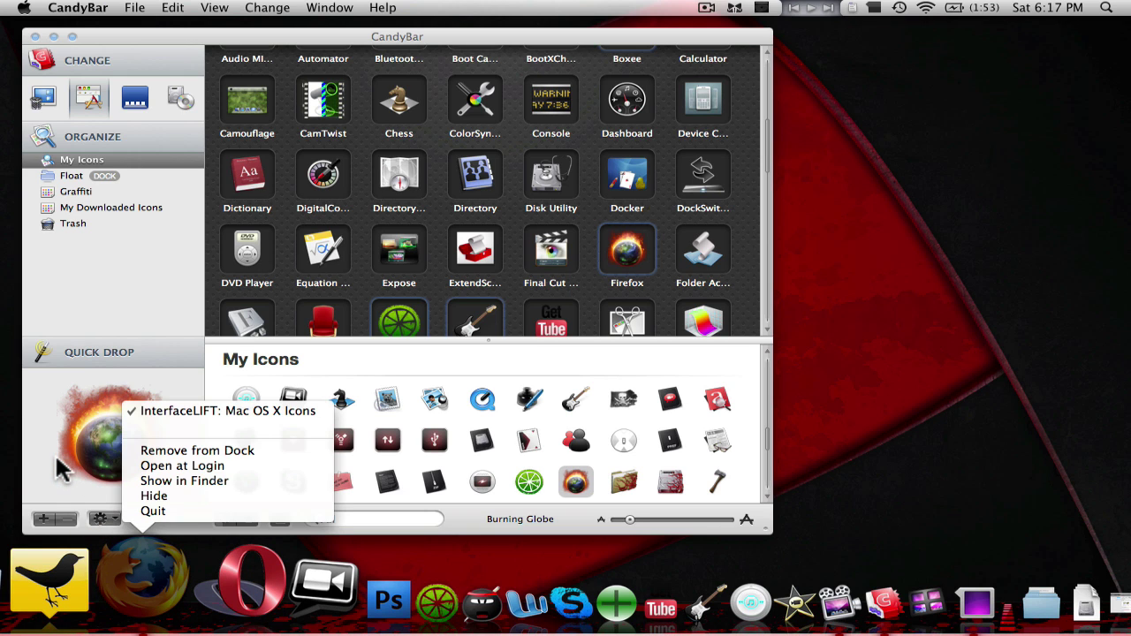
{"action": "left_click", "coordinate": [58, 469]}
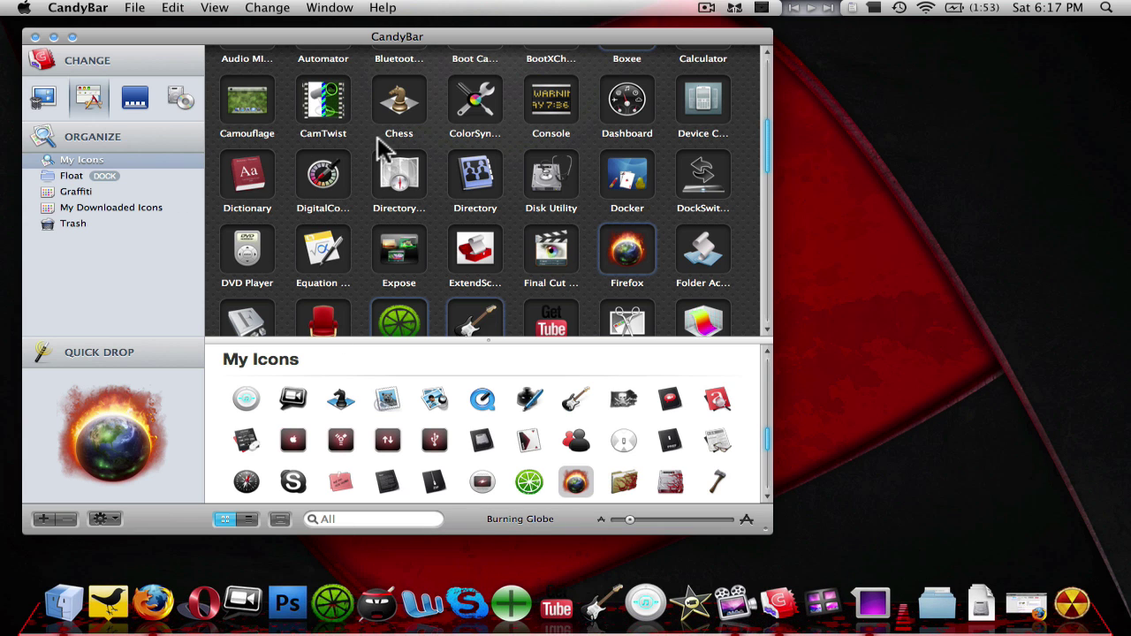
Discard the accidental icon change made to AIM
{"action": "scroll", "coordinate": [354, 146], "scroll_direction": "up", "scroll_amount": 5}
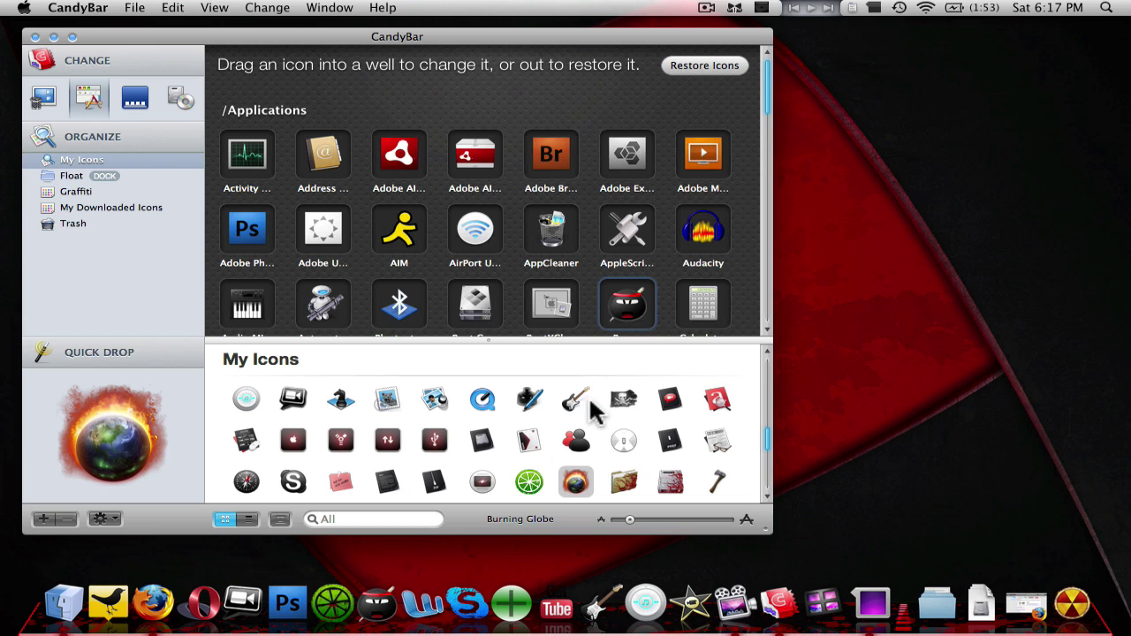
{"action": "left_click_drag", "start_coordinate": [630, 397], "coordinate": [400, 232]}
{"action": "left_click", "coordinate": [568, 61]}
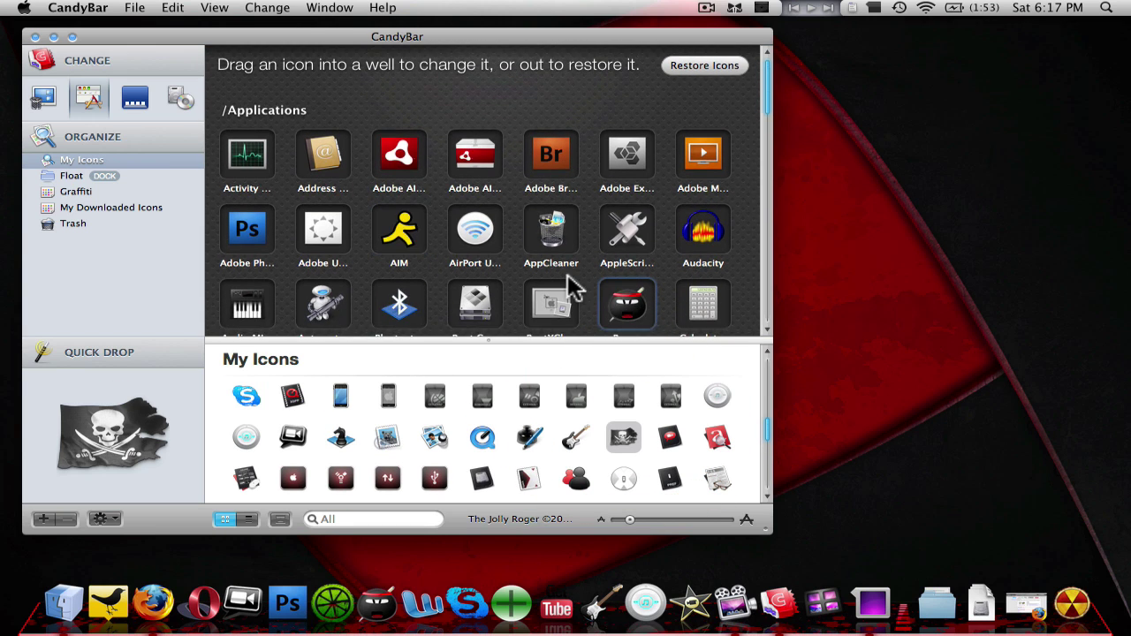
Put the Jolly Roger pirate flag onto iChat and apply the icon change
{"action": "scroll", "coordinate": [575, 284], "scroll_direction": "down", "scroll_amount": 4}
{"action": "scroll", "coordinate": [569, 285], "scroll_direction": "down", "scroll_amount": 4}
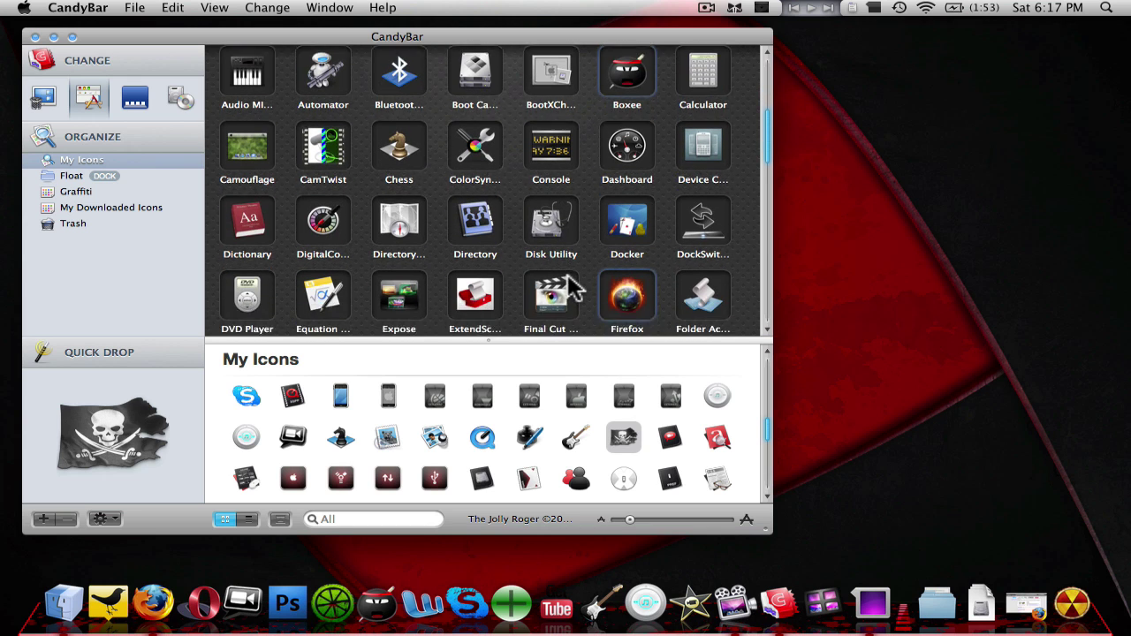
{"action": "scroll", "coordinate": [570, 285], "scroll_direction": "down", "scroll_amount": 6}
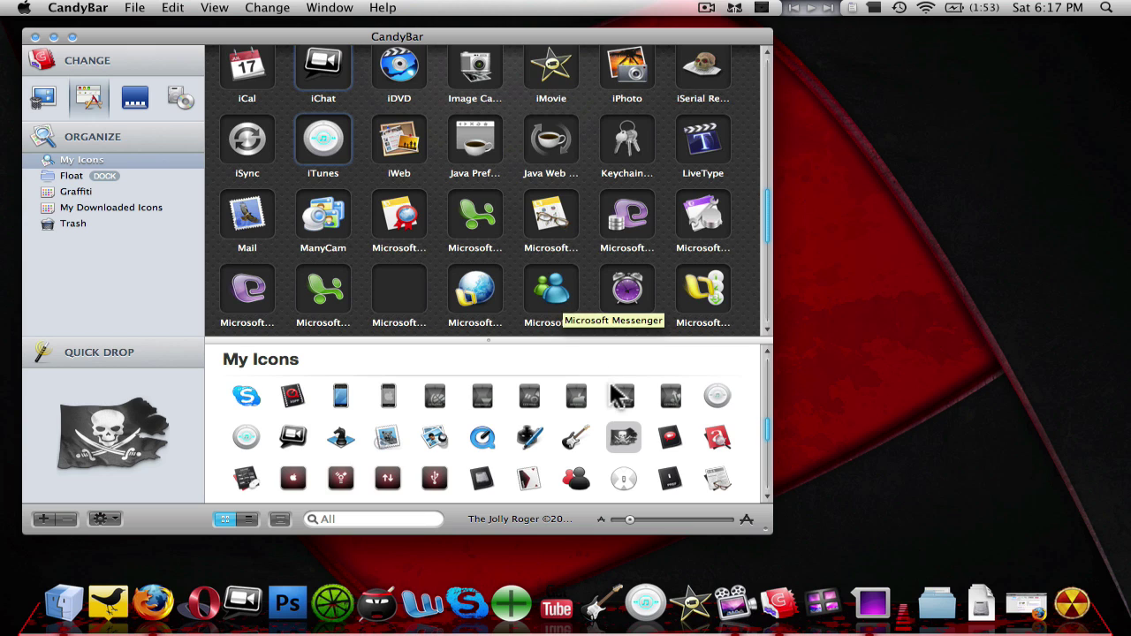
{"action": "scroll", "coordinate": [618, 411], "scroll_direction": "up", "scroll_amount": 3}
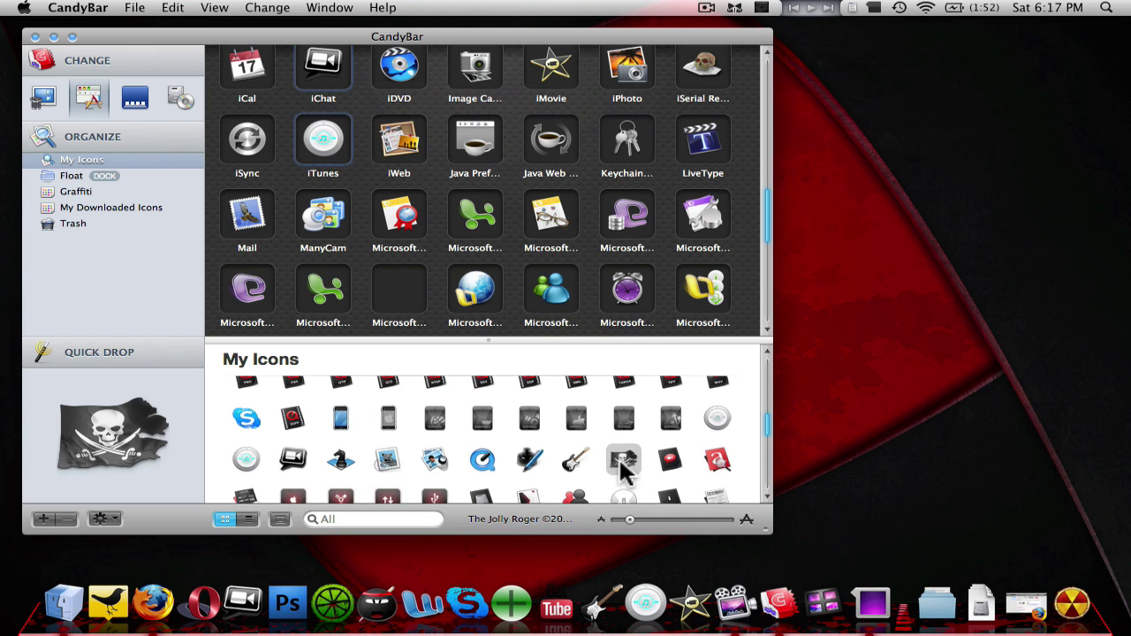
{"action": "scroll", "coordinate": [626, 462], "scroll_direction": "down", "scroll_amount": 2}
{"action": "mouse_move", "coordinate": [406, 184]}
{"action": "left_mouse_down"}
{"action": "mouse_move", "coordinate": [404, 216]}
{"action": "mouse_move", "coordinate": [404, 189]}
{"action": "left_mouse_up"}
{"action": "left_click_drag", "start_coordinate": [619, 477], "coordinate": [346, 95]}
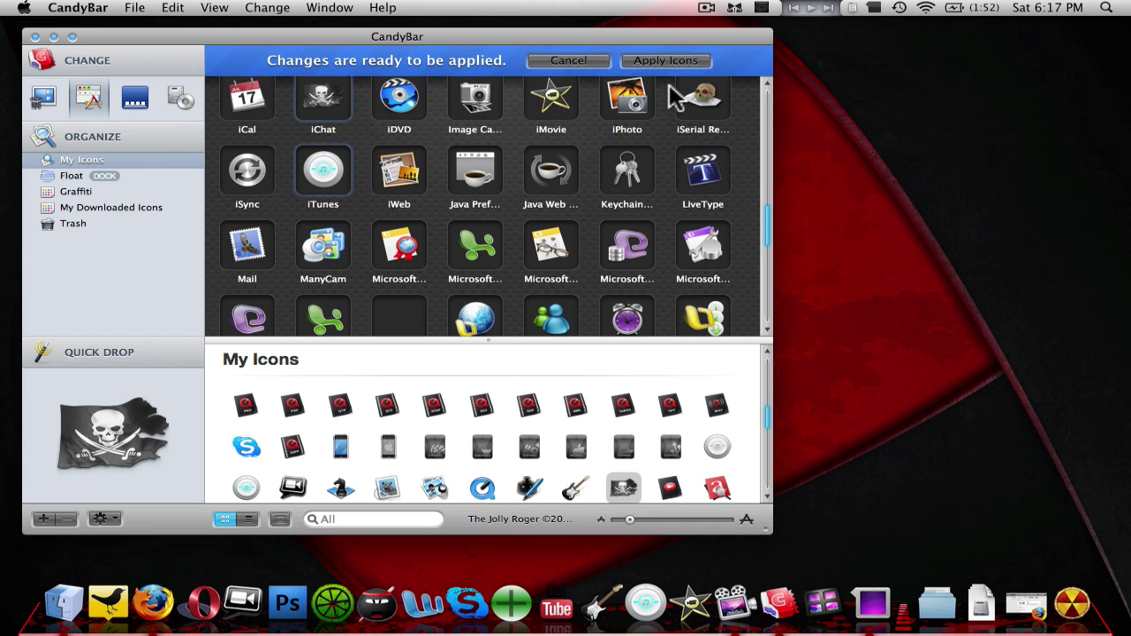
{"action": "left_click", "coordinate": [674, 60]}
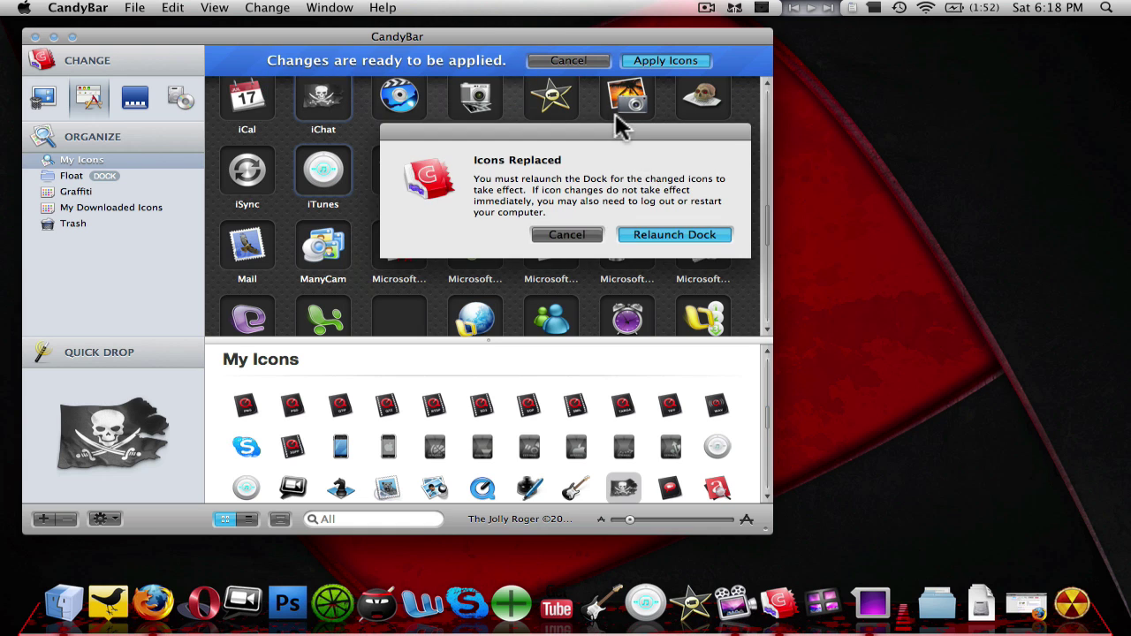
Relaunch the Dock and clear the desktop to check iChat's new pirate-flag icon
{"action": "left_click", "coordinate": [656, 237]}
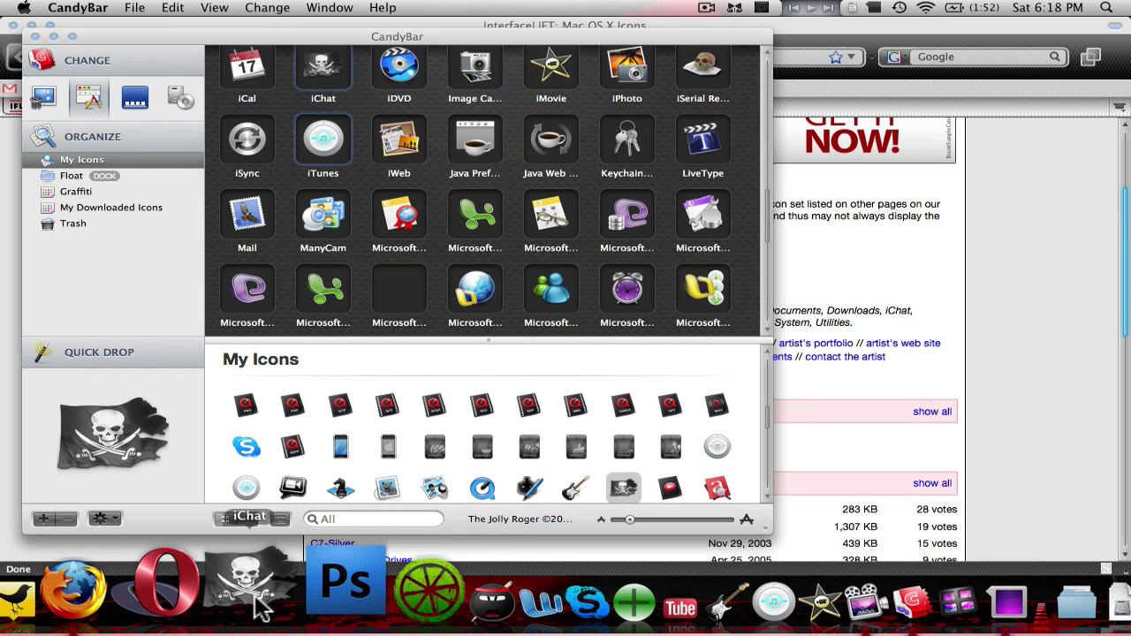
{"action": "mouse_move", "coordinate": [4, 4]}
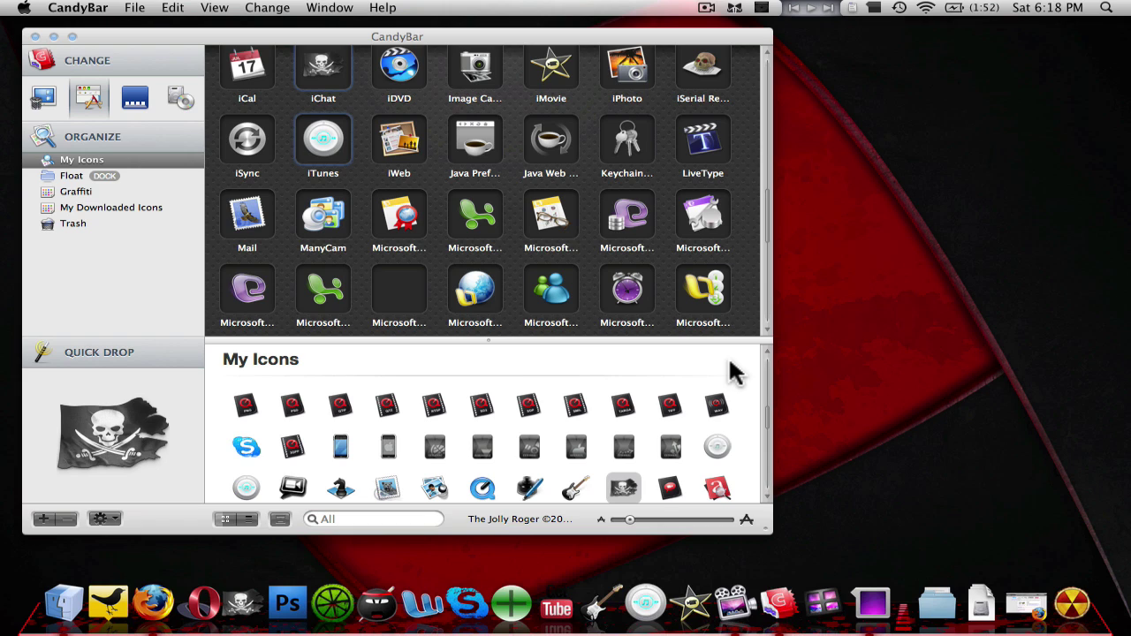
{"action": "left_click", "coordinate": [706, 7]}
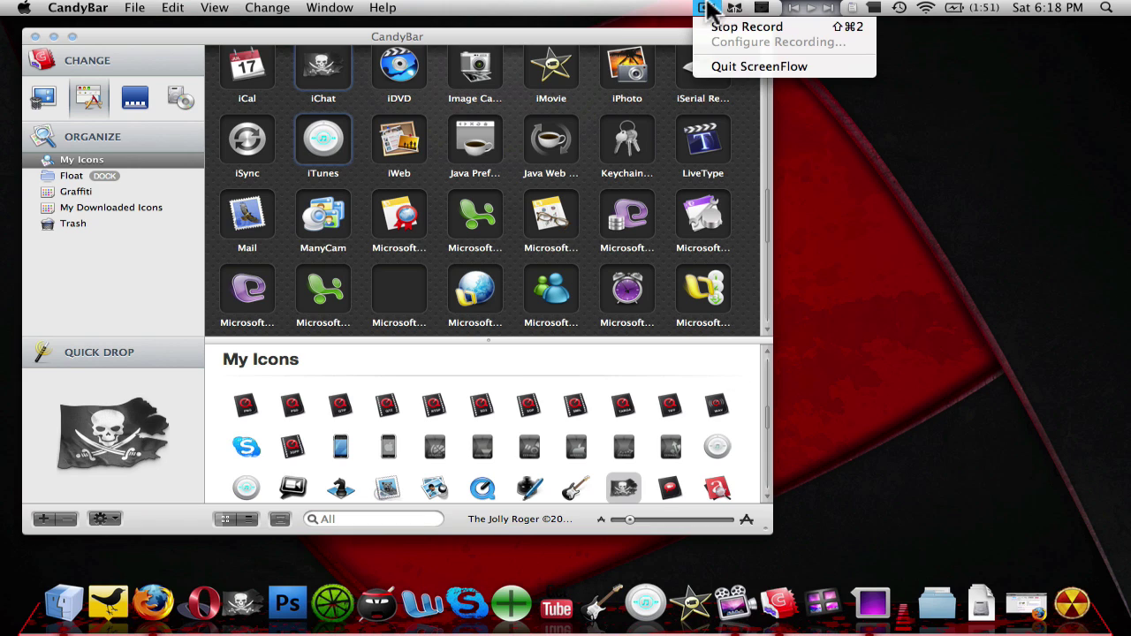